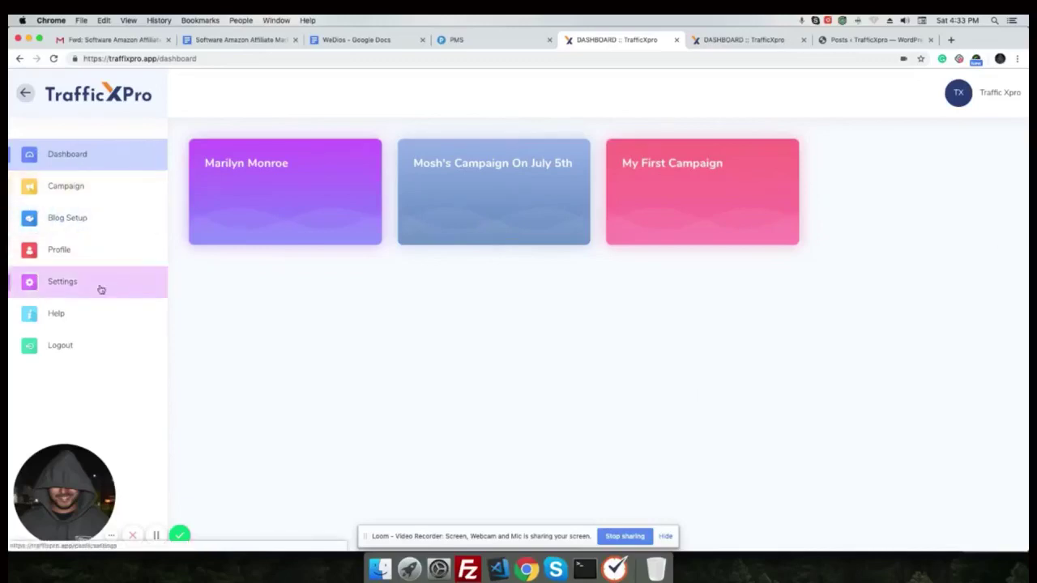
Name the new blog 'TrafficXpro WP' and paste the WordPress site address as its Blog URL.
{"action": "left_click", "coordinate": [96, 219]}
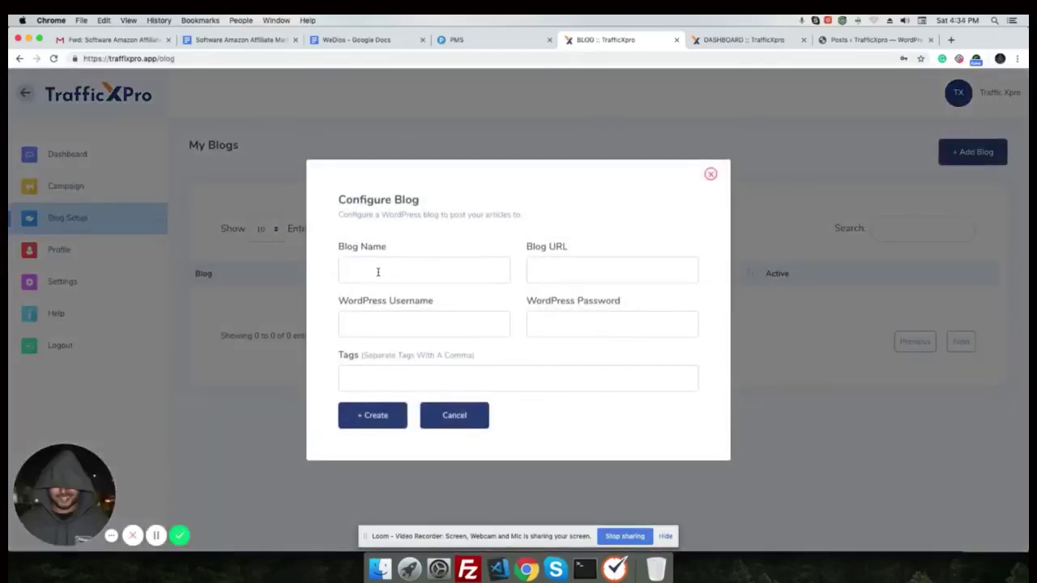
{"action": "left_click", "coordinate": [377, 272]}
{"action": "type", "text": "Traff"}
{"action": "type", "text": "icXpro WP"}
{"action": "key", "text": "Tab"}
{"action": "left_click", "coordinate": [874, 39]}
{"action": "left_click_drag", "start_coordinate": [83, 59], "coordinate": [185, 60]}
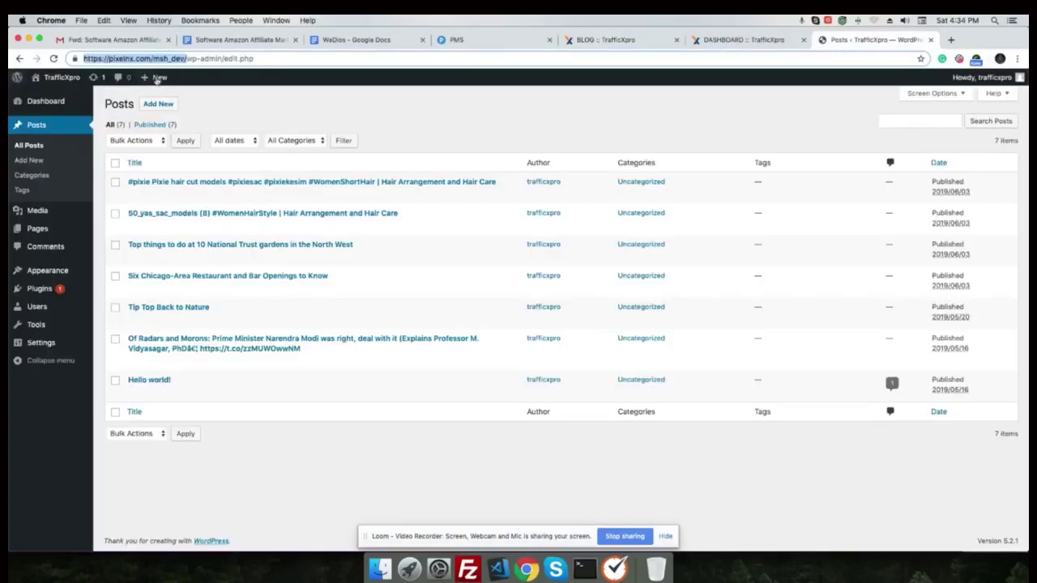
{"action": "key", "text": "super+c"}
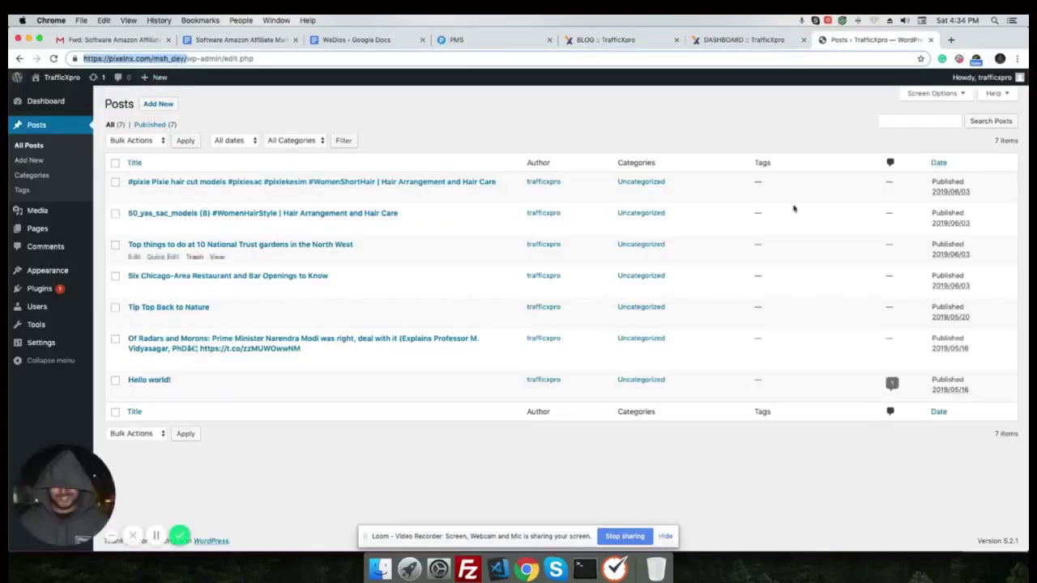
{"action": "left_click", "coordinate": [616, 40]}
{"action": "key", "text": "super+v"}
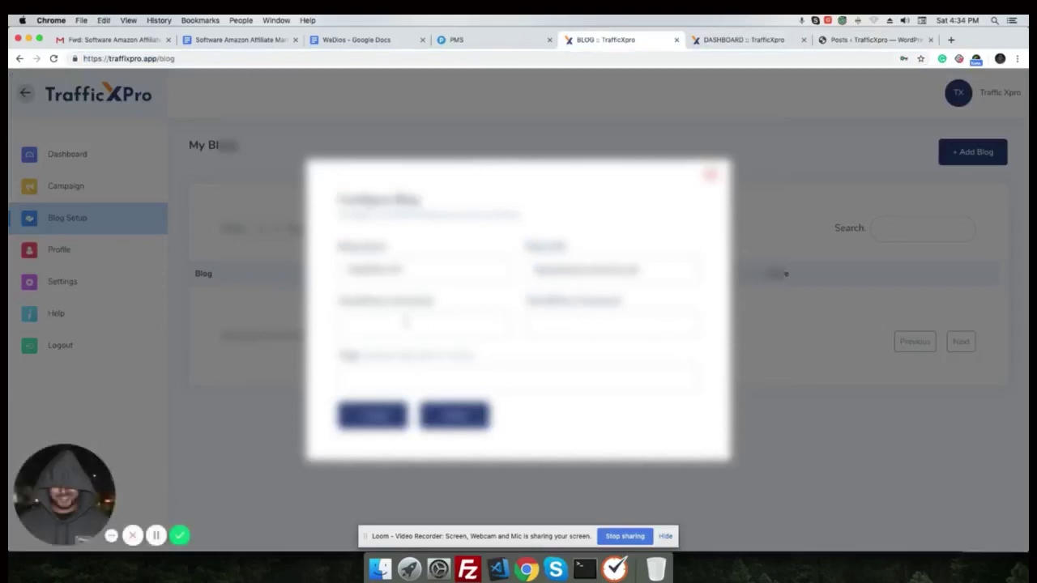
Fill in the WordPress username and password to create the blog.
{"action": "left_click", "coordinate": [393, 320]}
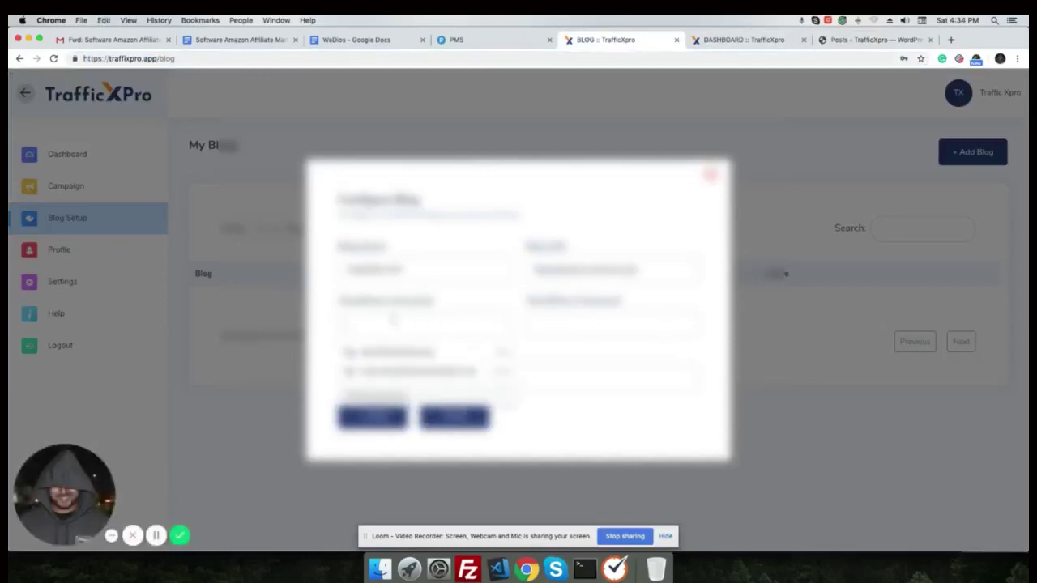
{"action": "left_click", "coordinate": [555, 569]}
{"action": "left_click", "coordinate": [784, 273]}
{"action": "key", "text": "Down"}
{"action": "key", "text": "Return"}
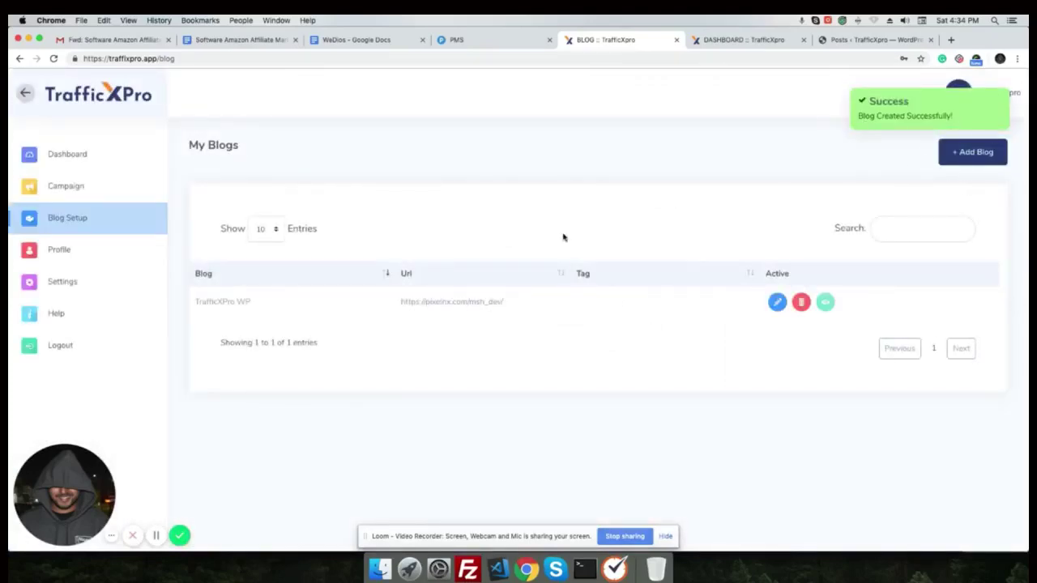
Create campaign 'Demo' described as 'demo video' and start adding a job to it.
{"action": "left_click", "coordinate": [60, 183]}
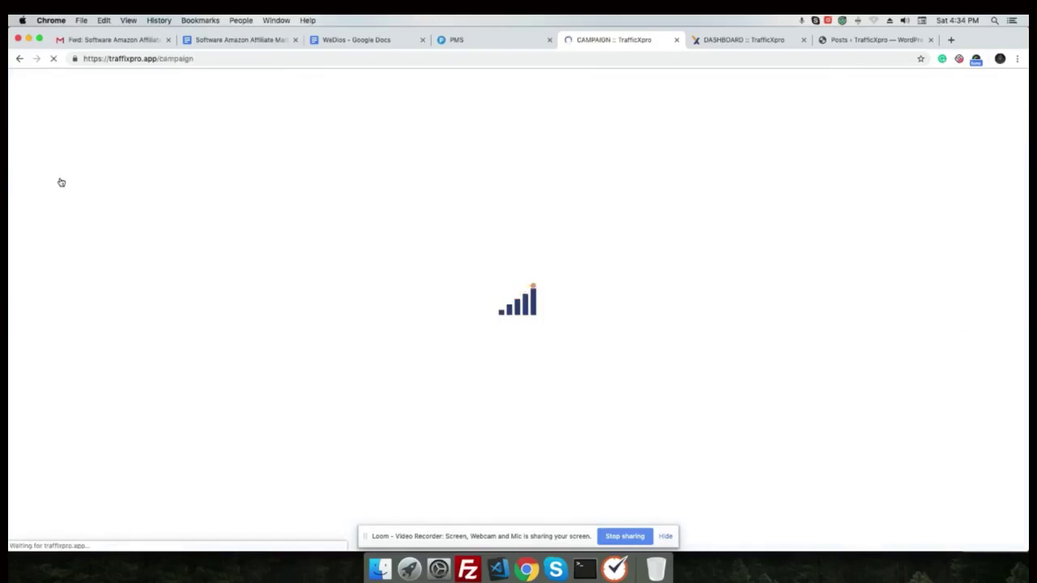
{"action": "left_click", "coordinate": [937, 165]}
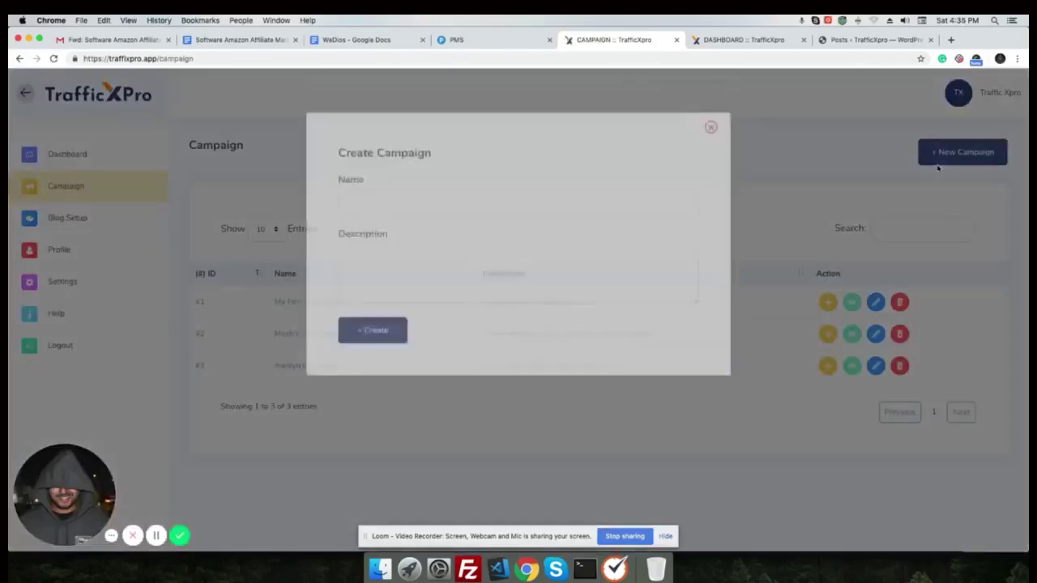
{"action": "left_click", "coordinate": [449, 273]}
{"action": "type", "text": "Dem"}
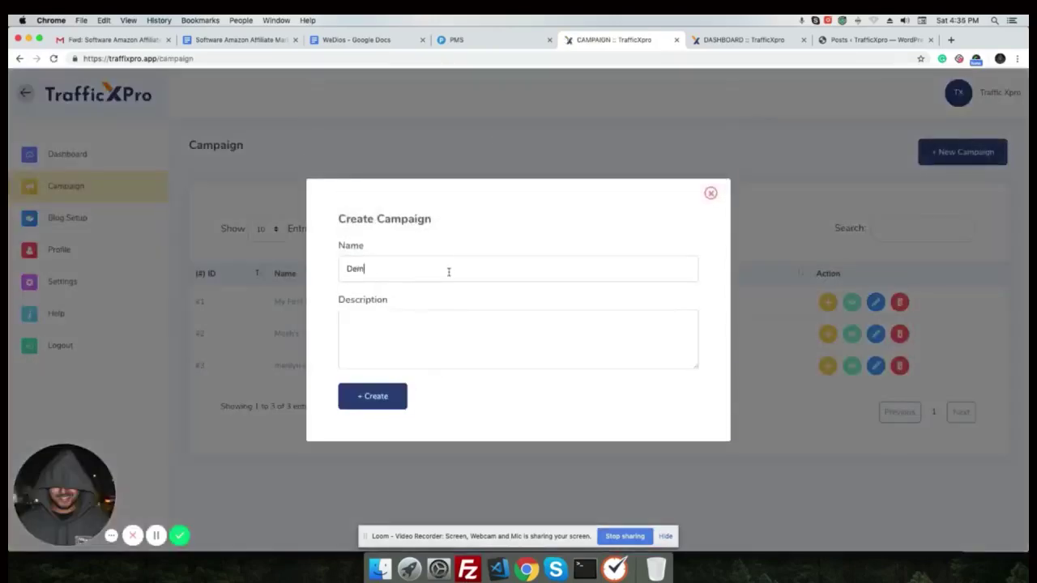
{"action": "type", "text": "o"}
{"action": "key", "text": "Tab"}
{"action": "type", "text": "dem"}
{"action": "left_click", "coordinate": [372, 396]}
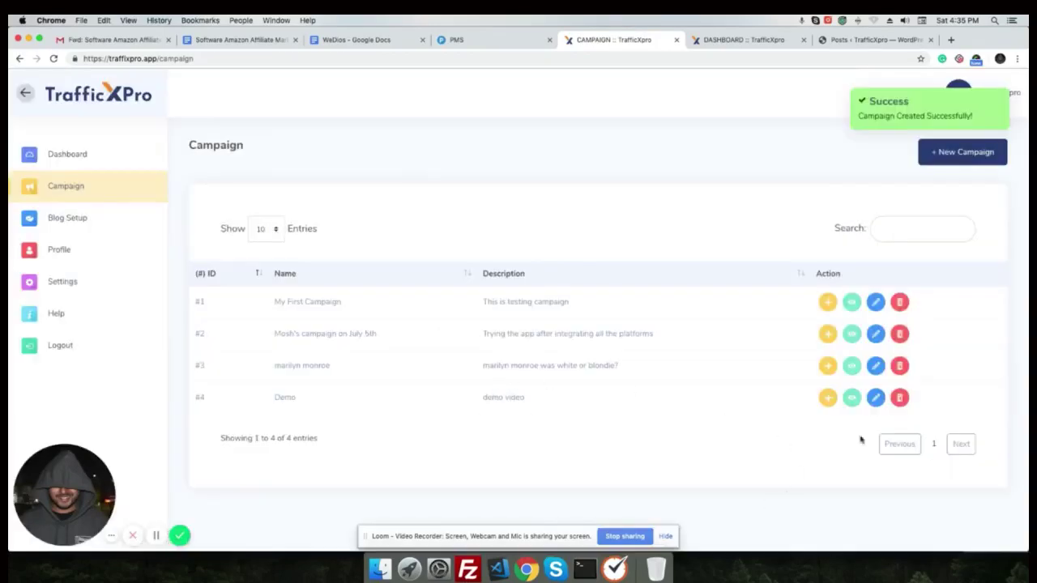
{"action": "left_click", "coordinate": [828, 399]}
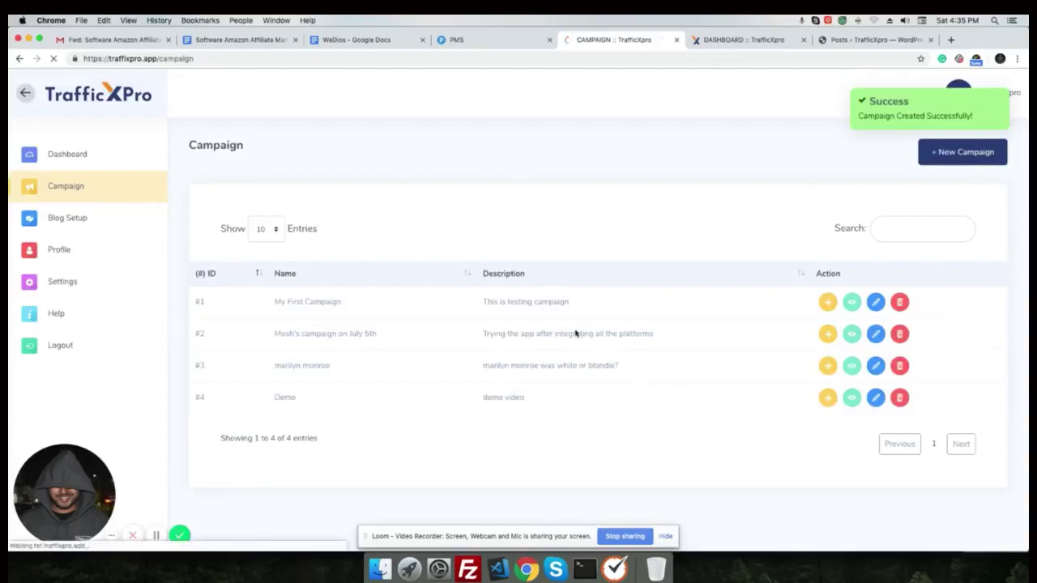
{"action": "left_click", "coordinate": [332, 393]}
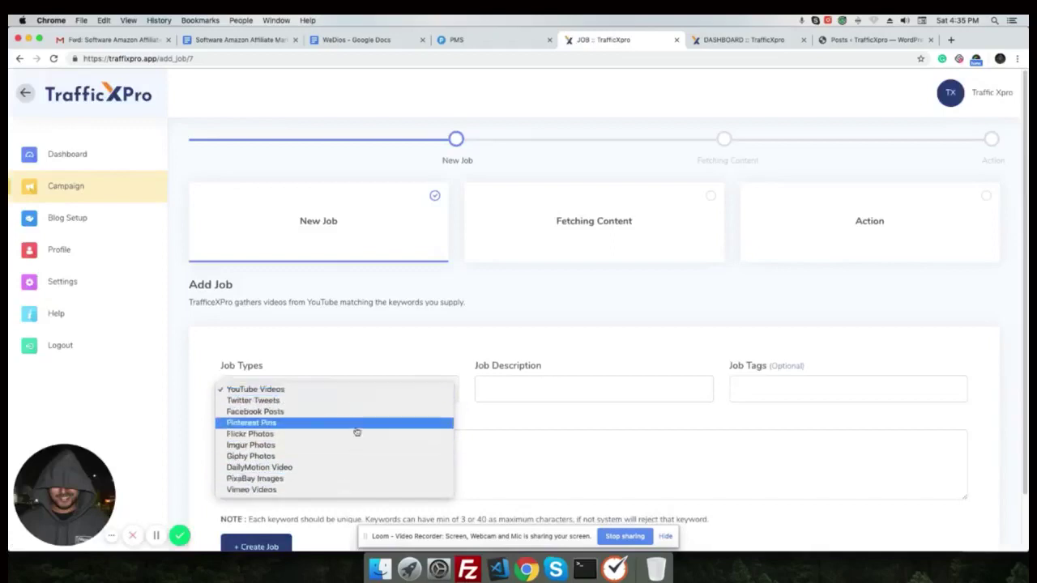
Create a YouTube Videos job described 'smartphones' with the keyword 'samsung A 50'.
{"action": "left_click", "coordinate": [498, 393]}
{"action": "left_click", "coordinate": [502, 393]}
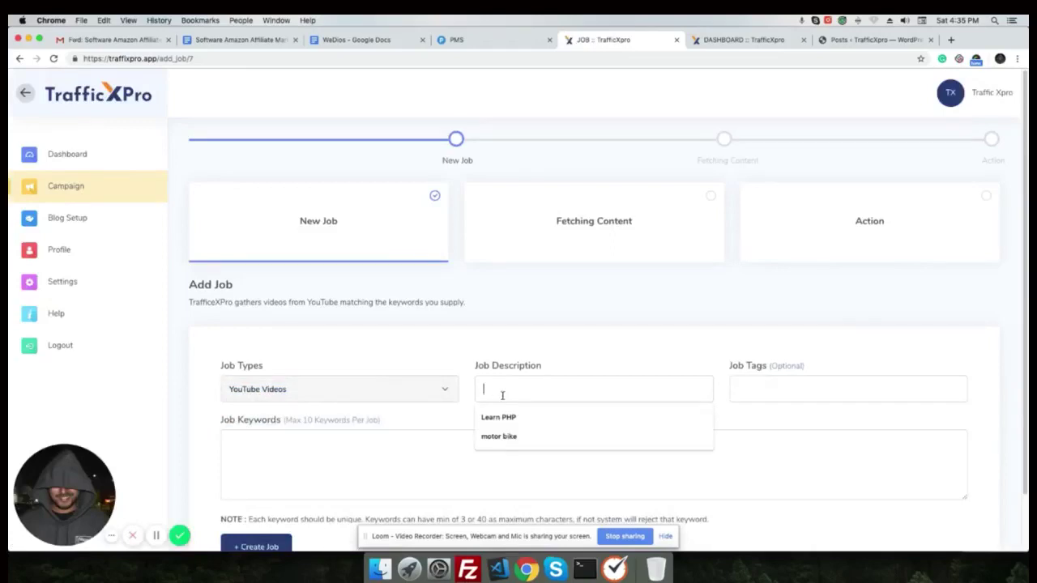
{"action": "type", "text": "smartphones"}
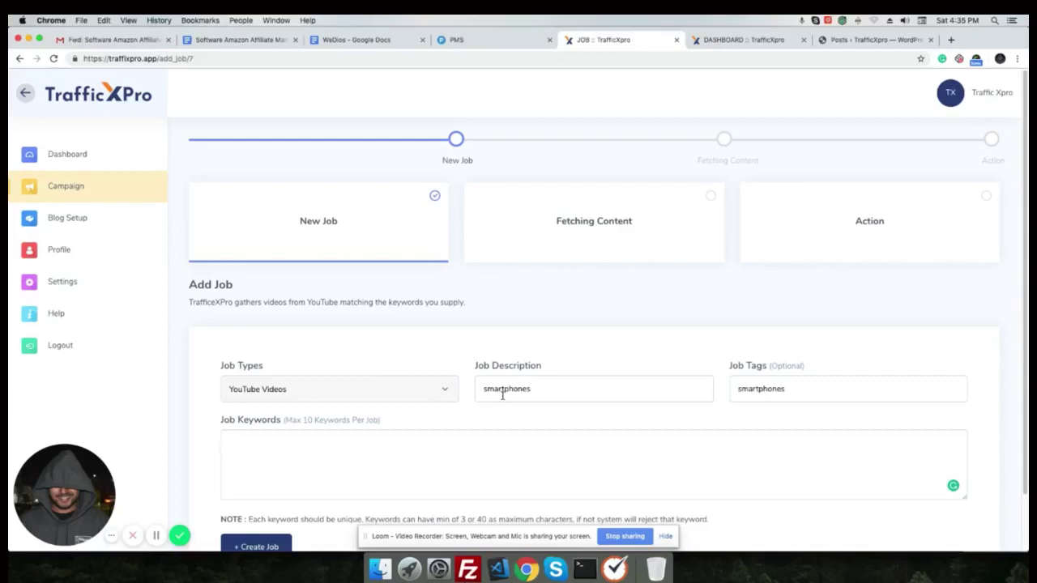
{"action": "key", "text": "cmd+v"}
{"action": "scroll", "coordinate": [337, 484], "scroll_direction": "down", "scroll_amount": 2}
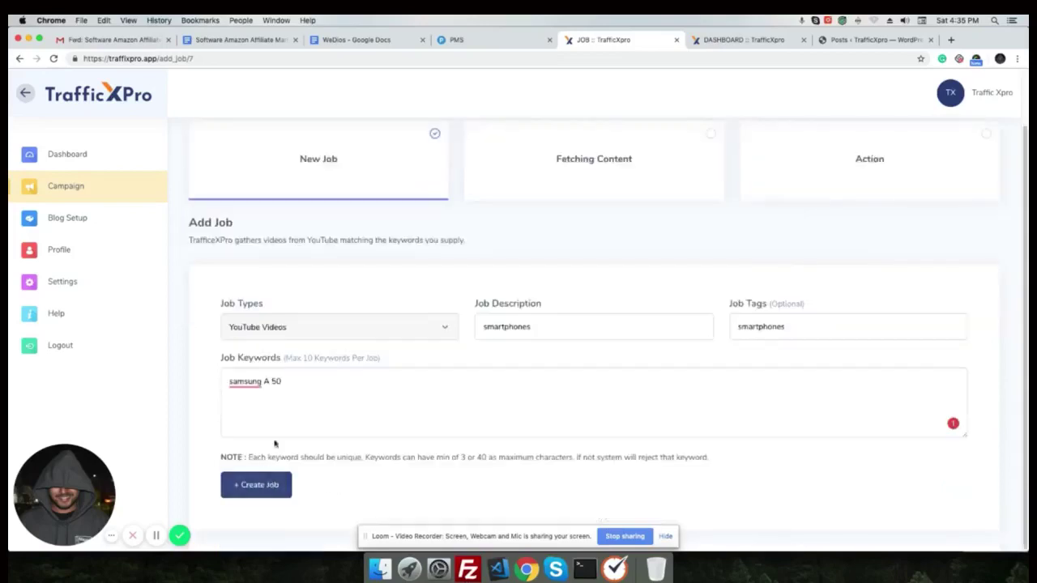
{"action": "left_click", "coordinate": [261, 492]}
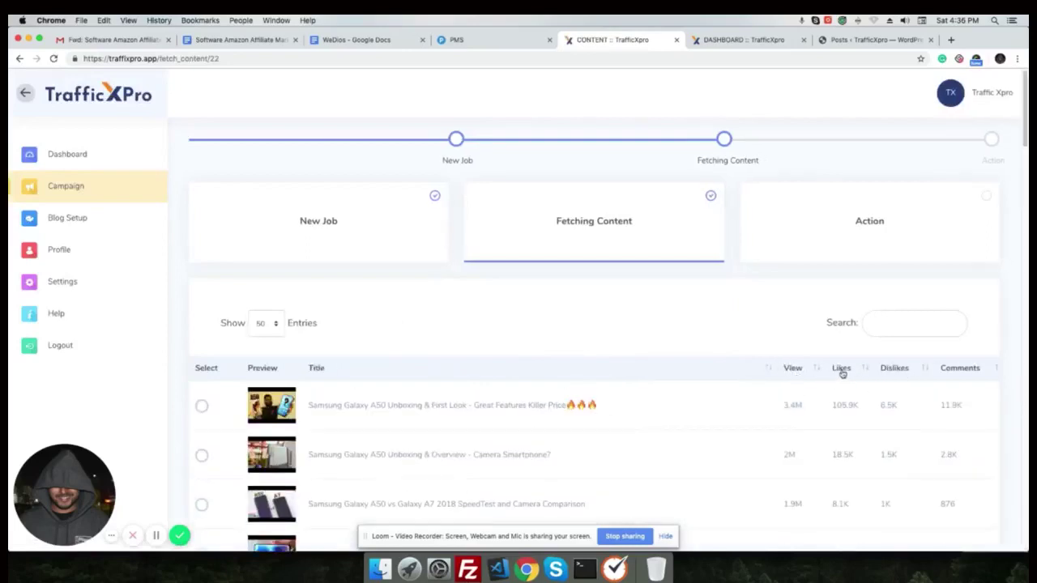
Sort videos by views, most-viewed first, and select 'Samsung Galaxy A50 Unboxing & Overview'.
{"action": "left_click", "coordinate": [787, 372]}
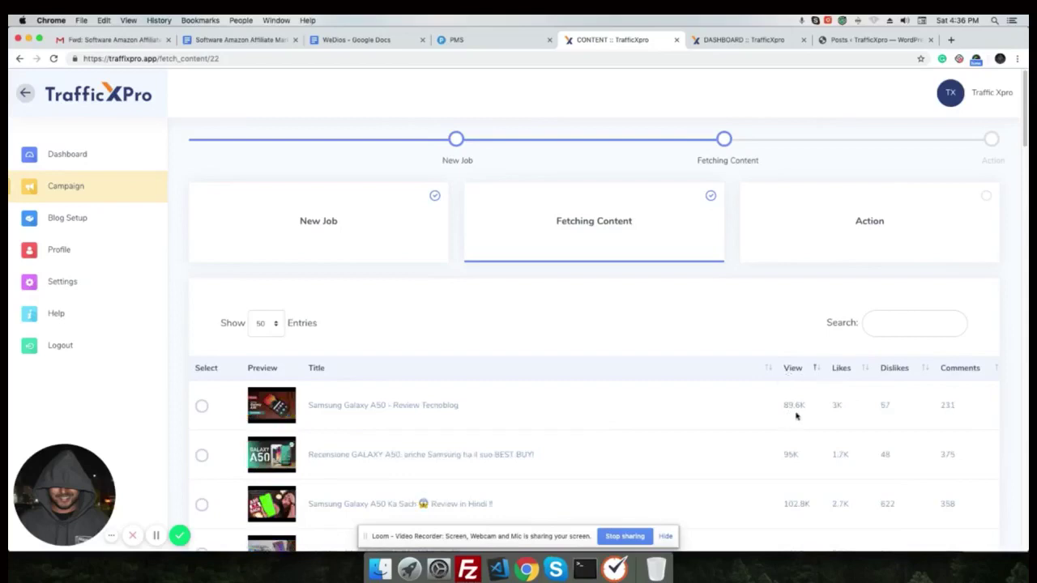
{"action": "left_click", "coordinate": [794, 371]}
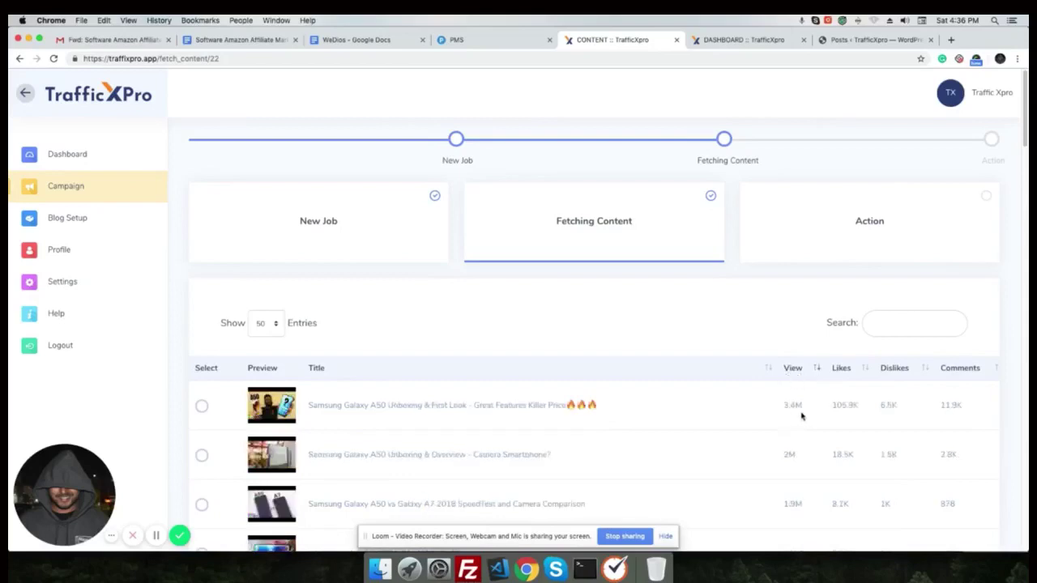
{"action": "left_click", "coordinate": [201, 457]}
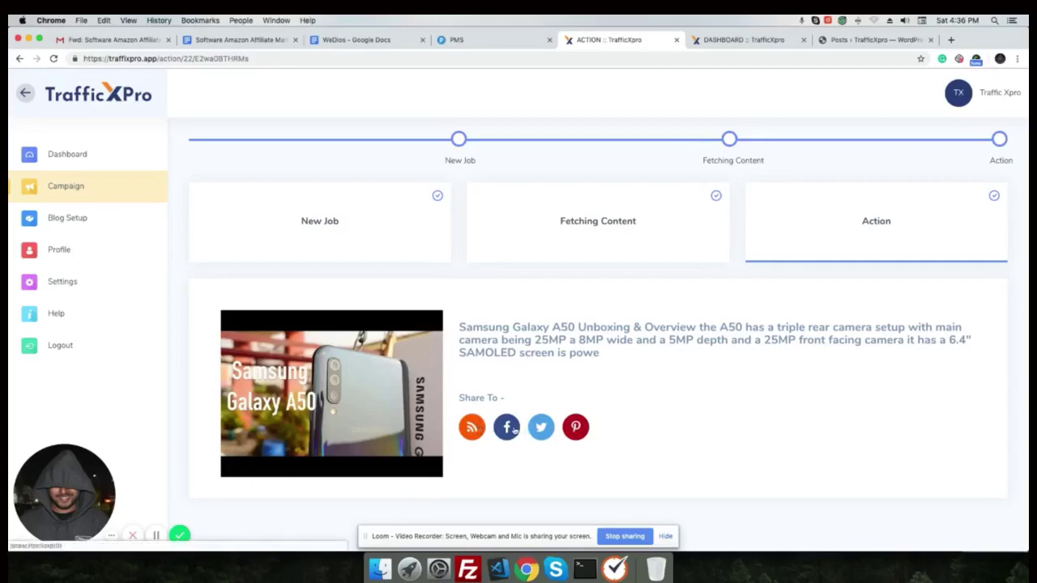
Post the chosen video to blog TrafficXPro WP under the Uncategorized category.
{"action": "left_click", "coordinate": [473, 431]}
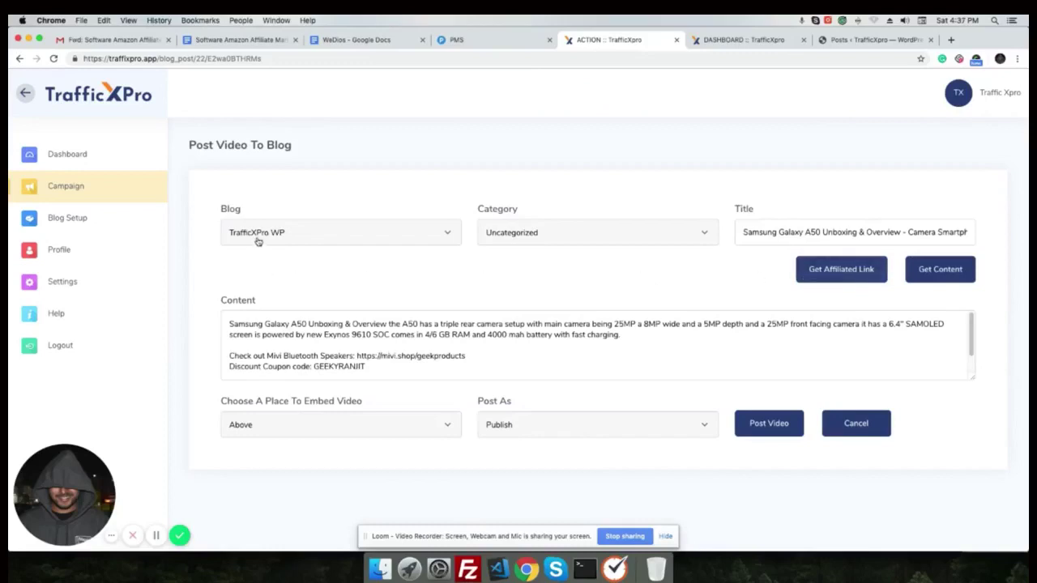
{"action": "left_click", "coordinate": [367, 237]}
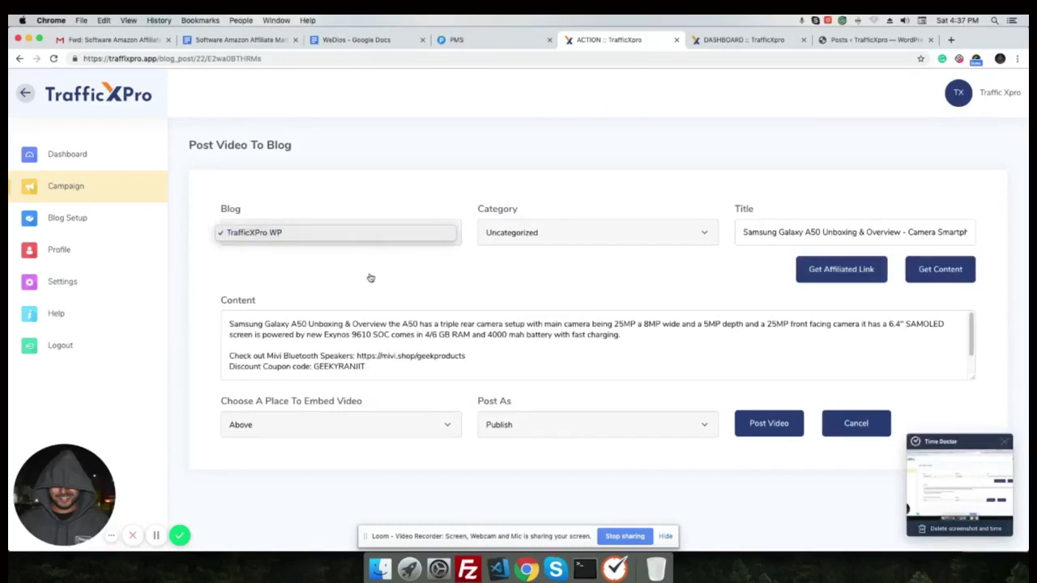
{"action": "left_click", "coordinate": [370, 277]}
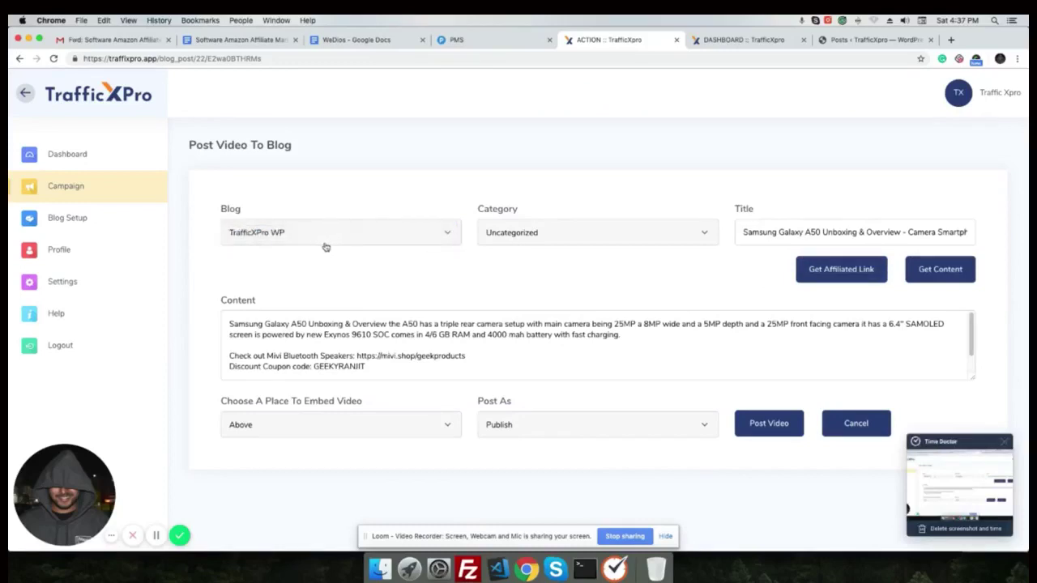
{"action": "left_click", "coordinate": [528, 240]}
{"action": "left_click", "coordinate": [528, 241]}
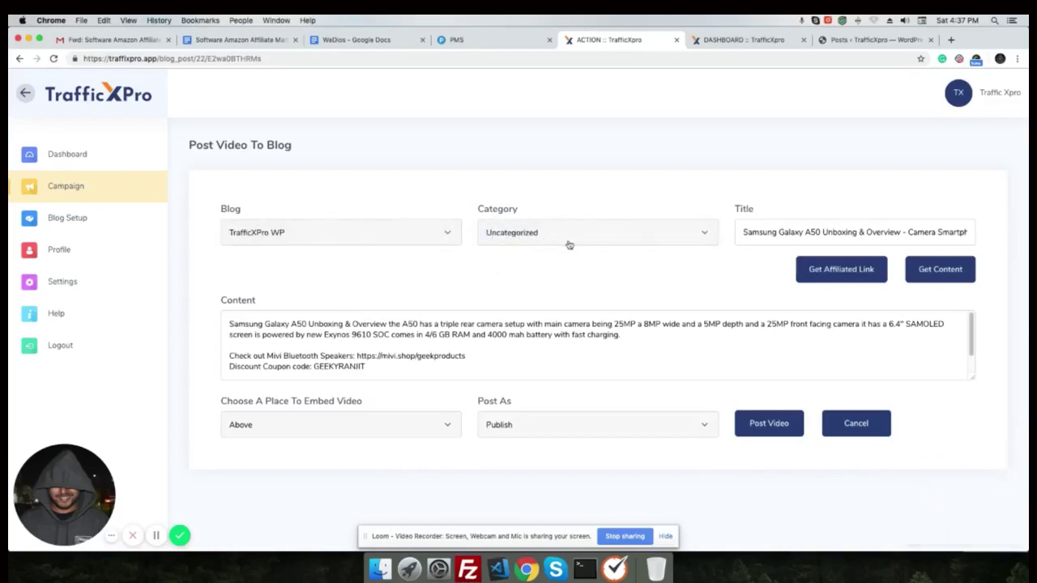
Retitle the post 'Samsung Awesome Reviews', keeping the video description as content.
{"action": "left_click", "coordinate": [743, 232]}
{"action": "key", "text": "super+a"}
{"action": "type", "text": "Sm"}
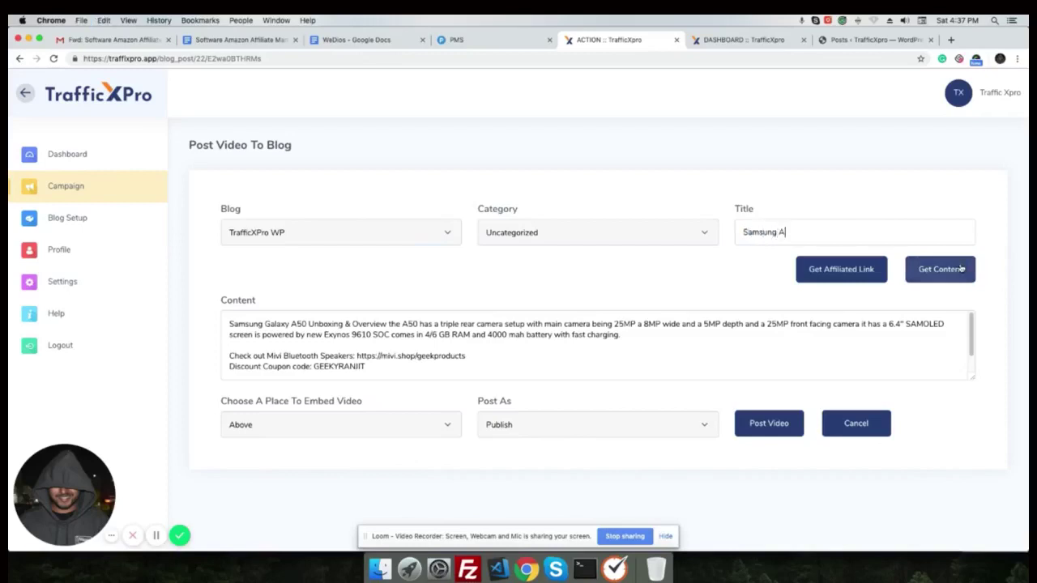
{"action": "type", "text": "msung Awesome Reviews"}
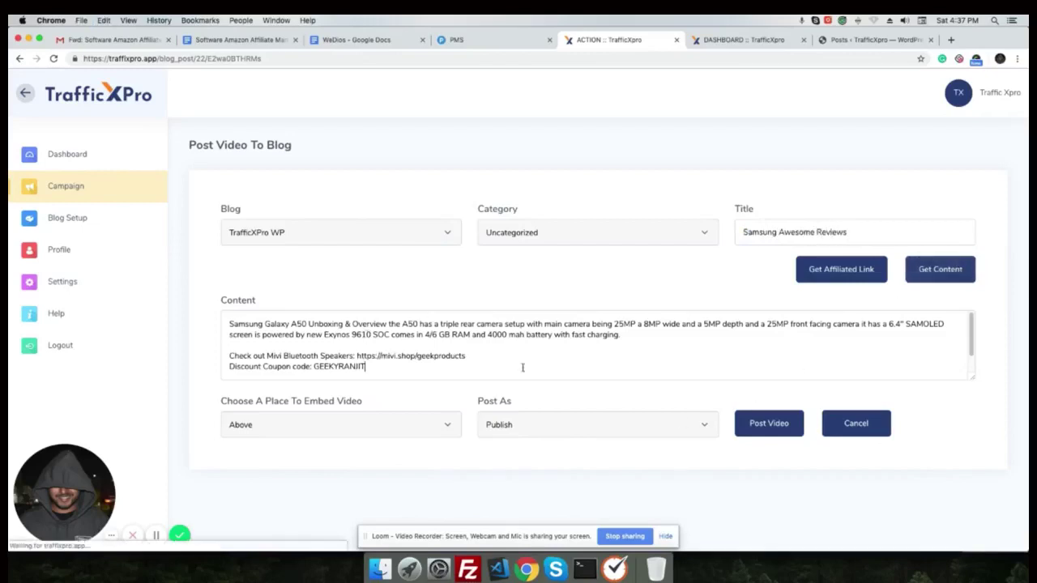
{"action": "left_click", "coordinate": [567, 360]}
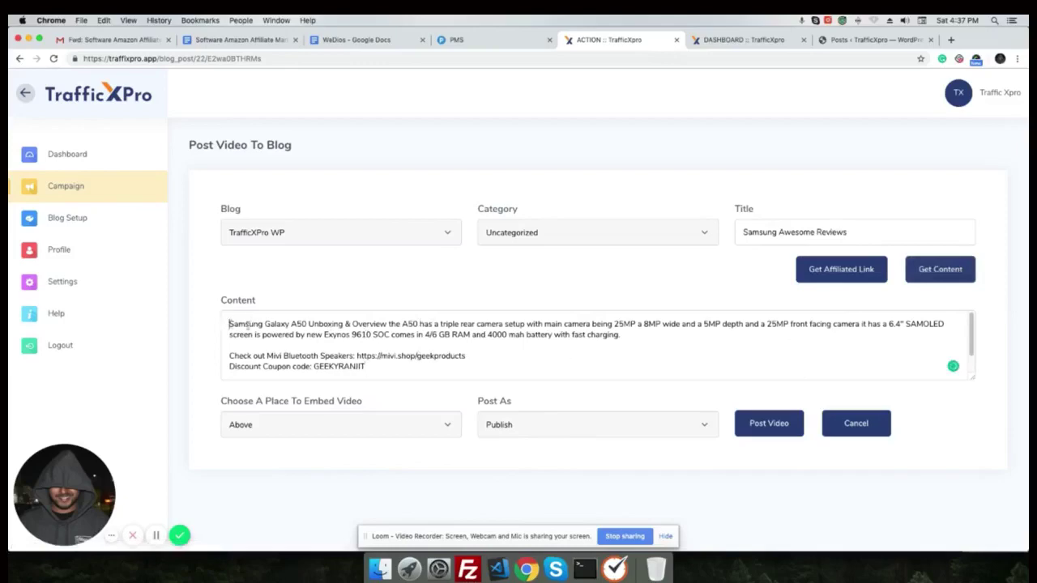
{"action": "triple_click", "coordinate": [281, 331]}
{"action": "left_click", "coordinate": [630, 351]}
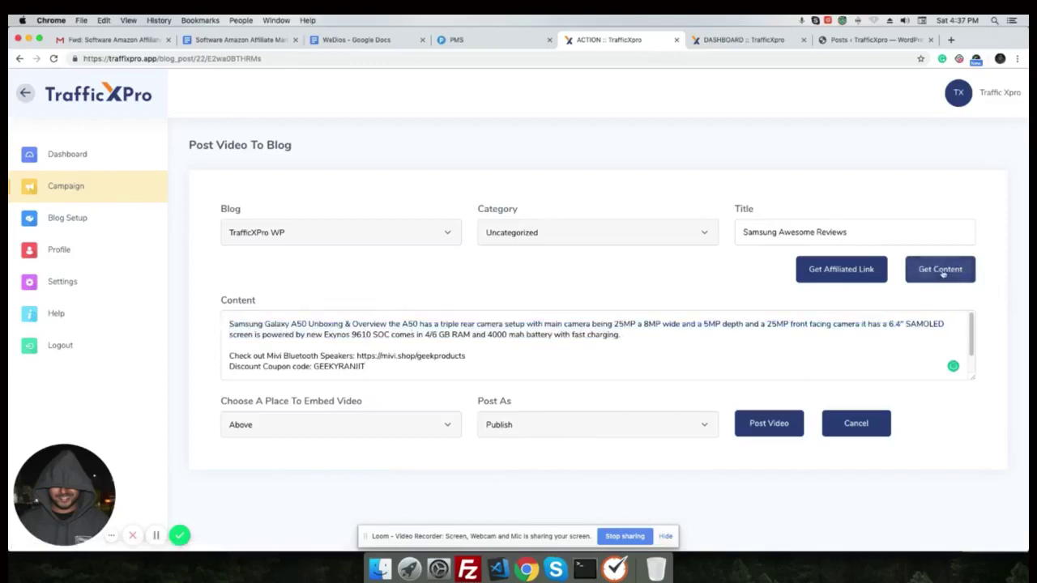
Search video content for 'review of samsung smartphones'.
{"action": "left_click", "coordinate": [940, 272]}
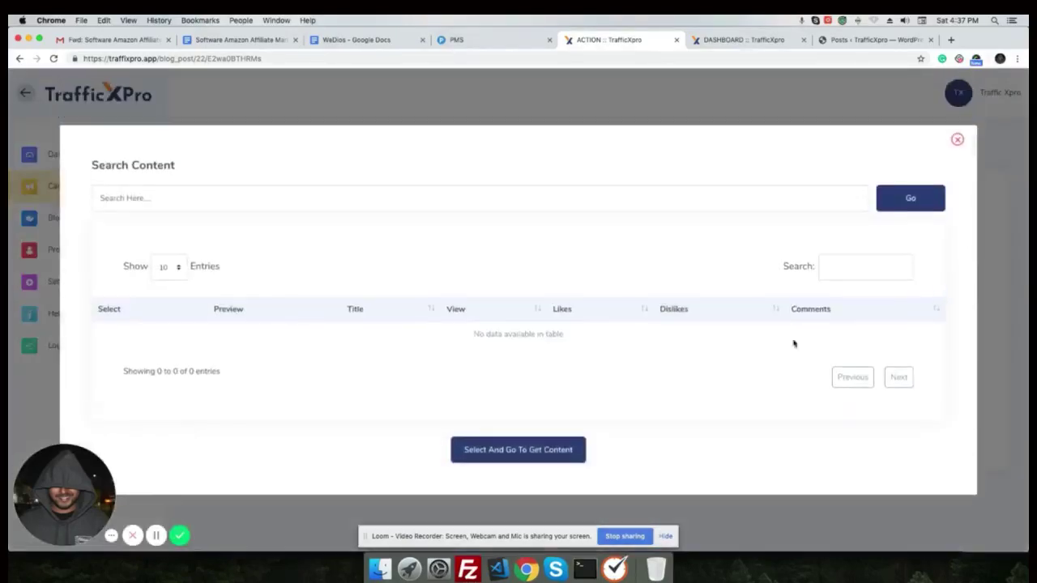
{"action": "left_click", "coordinate": [162, 198]}
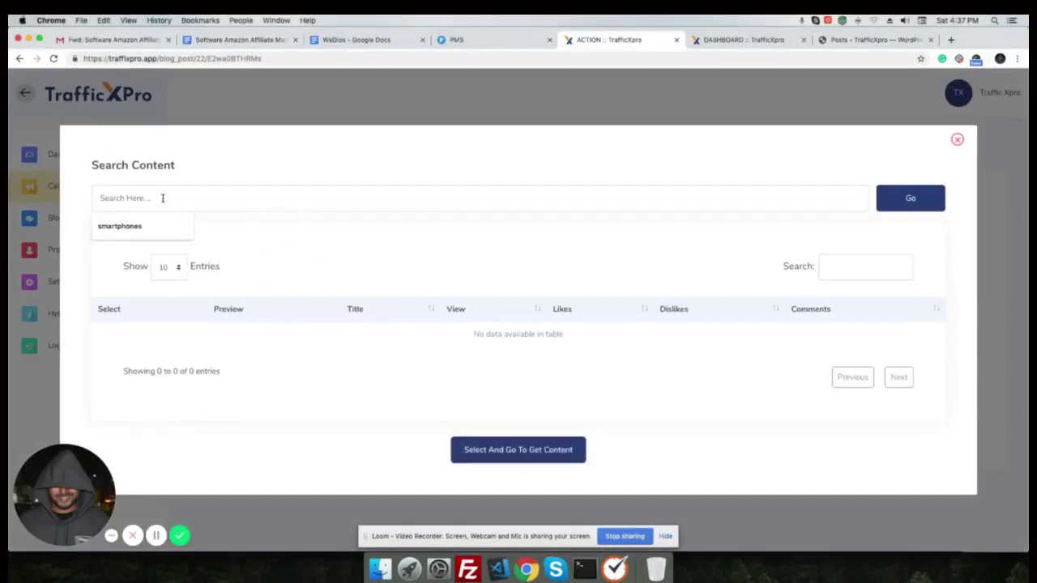
{"action": "type", "text": "review"}
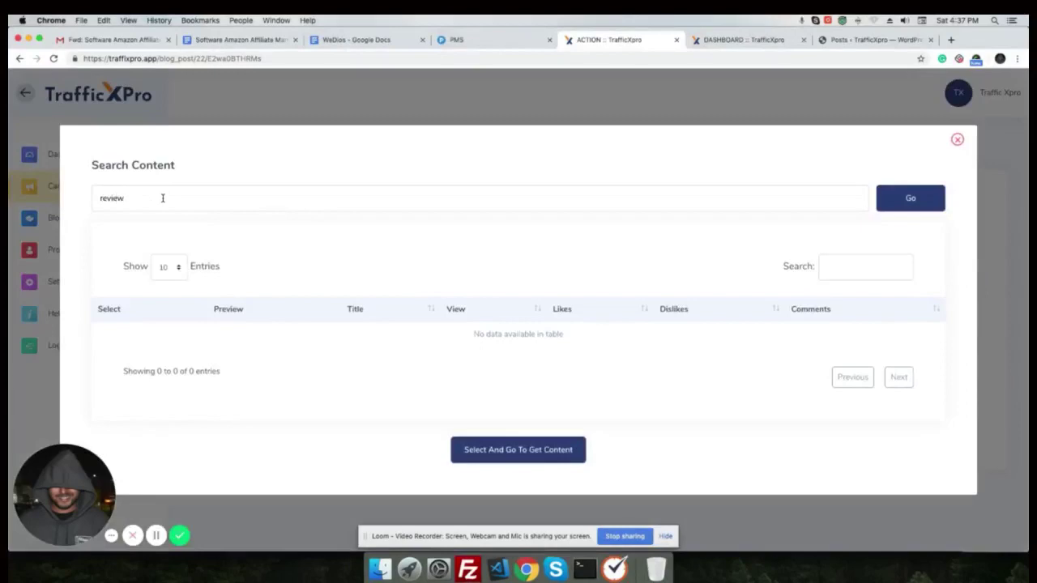
{"action": "type", "text": " of samsung smartphones"}
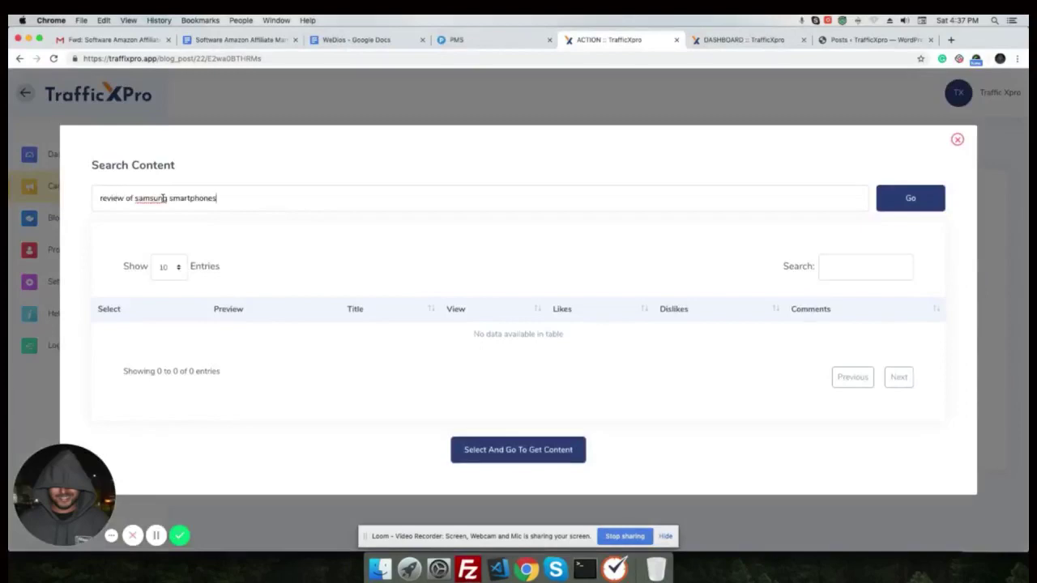
{"action": "left_click", "coordinate": [916, 204]}
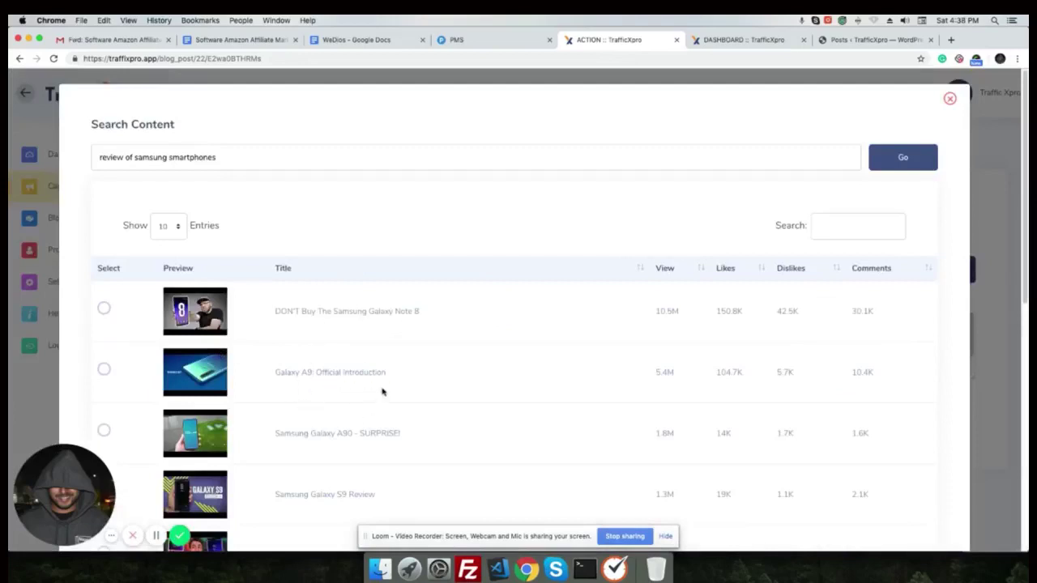
Use the transcript of 'Samsung Galaxy A90 - SURPRISE!' as the post content.
{"action": "scroll", "coordinate": [352, 401], "scroll_direction": "down", "scroll_amount": 1}
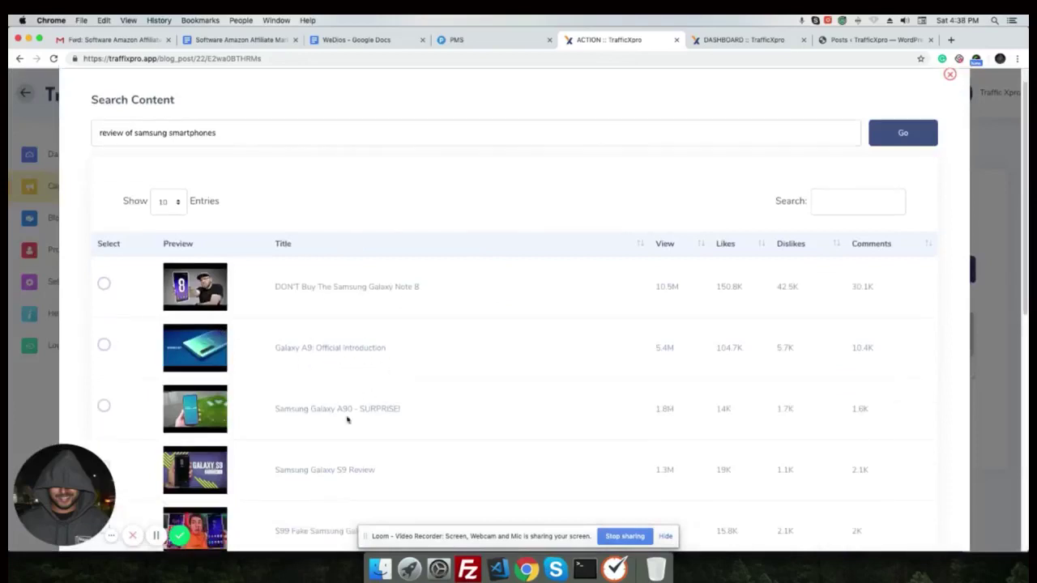
{"action": "left_click", "coordinate": [104, 407]}
{"action": "scroll", "coordinate": [366, 389], "scroll_direction": "down", "scroll_amount": 10}
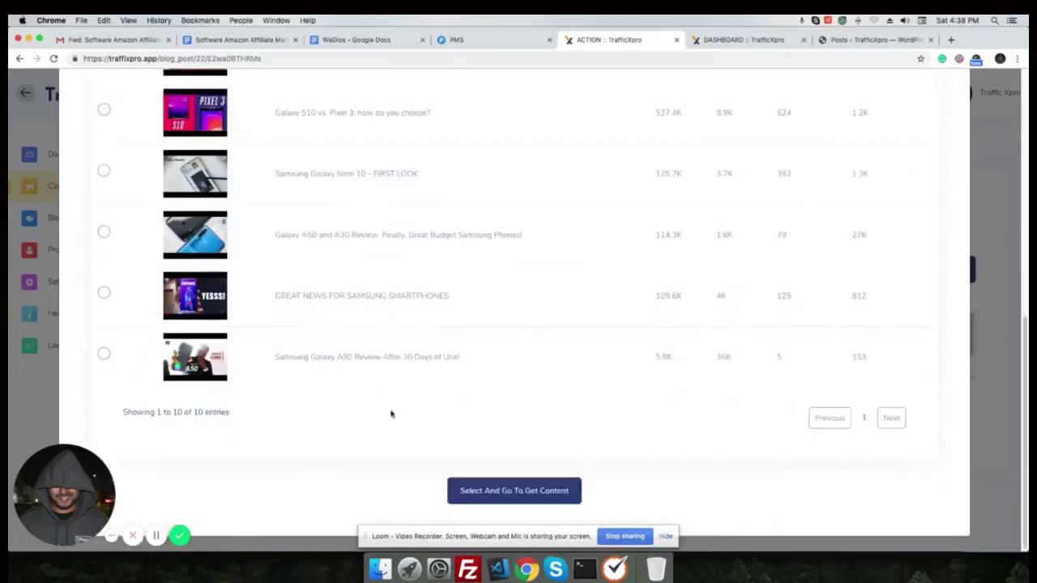
{"action": "left_click", "coordinate": [485, 491]}
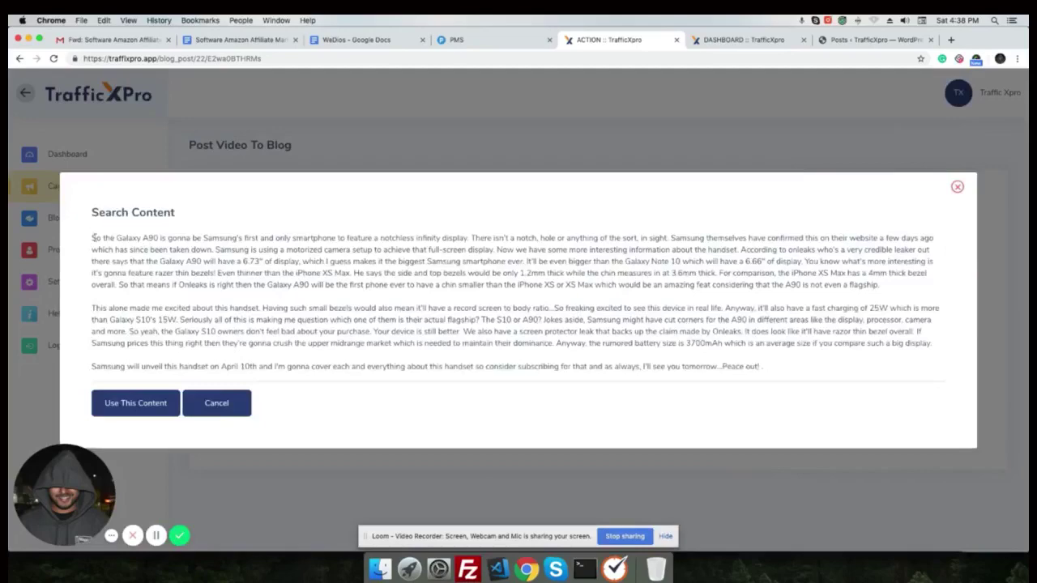
{"action": "left_click", "coordinate": [133, 398]}
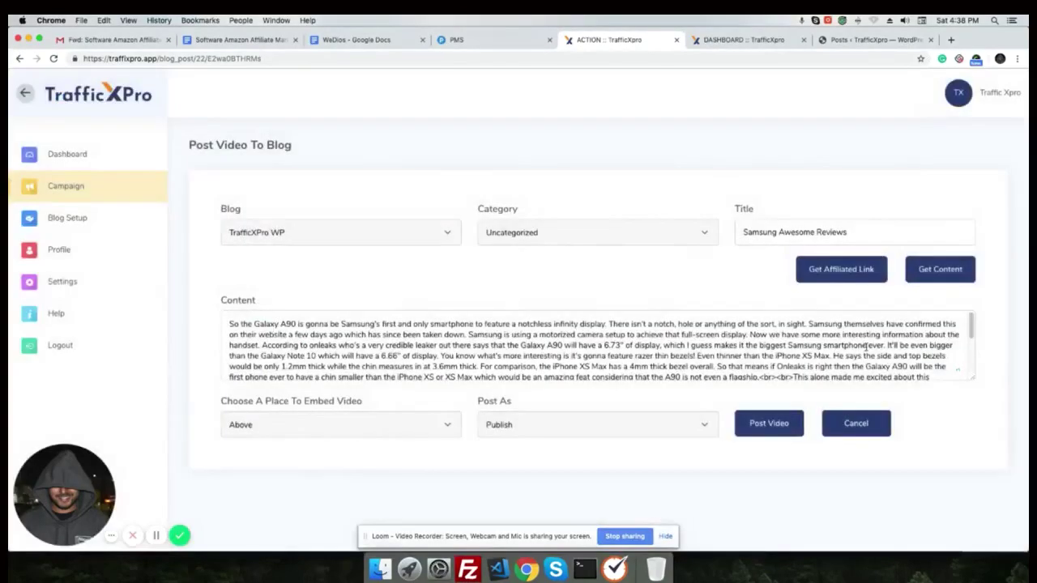
Add the line 'This is the best phone!!!' after the transcript.
{"action": "scroll", "coordinate": [866, 347], "scroll_direction": "down", "scroll_amount": 10}
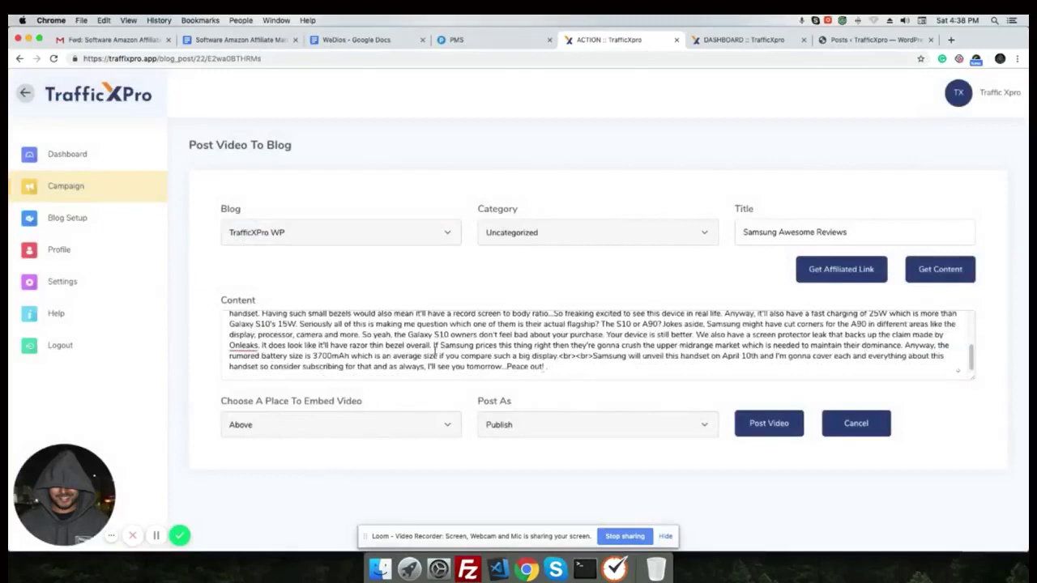
{"action": "left_click", "coordinate": [557, 370]}
{"action": "key", "text": "Return"}
{"action": "key", "text": "Return"}
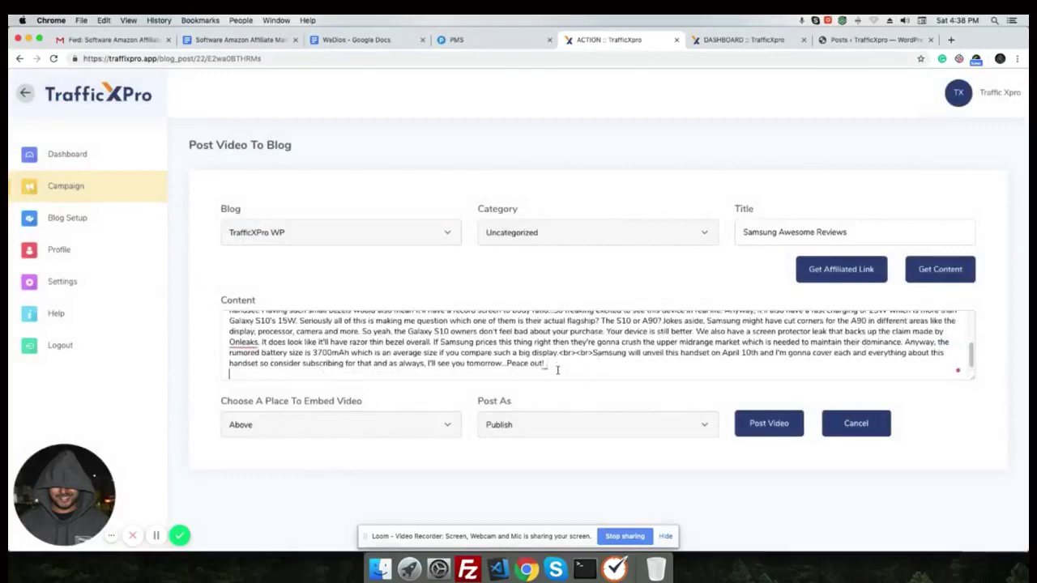
{"action": "type", "text": "This is the best"}
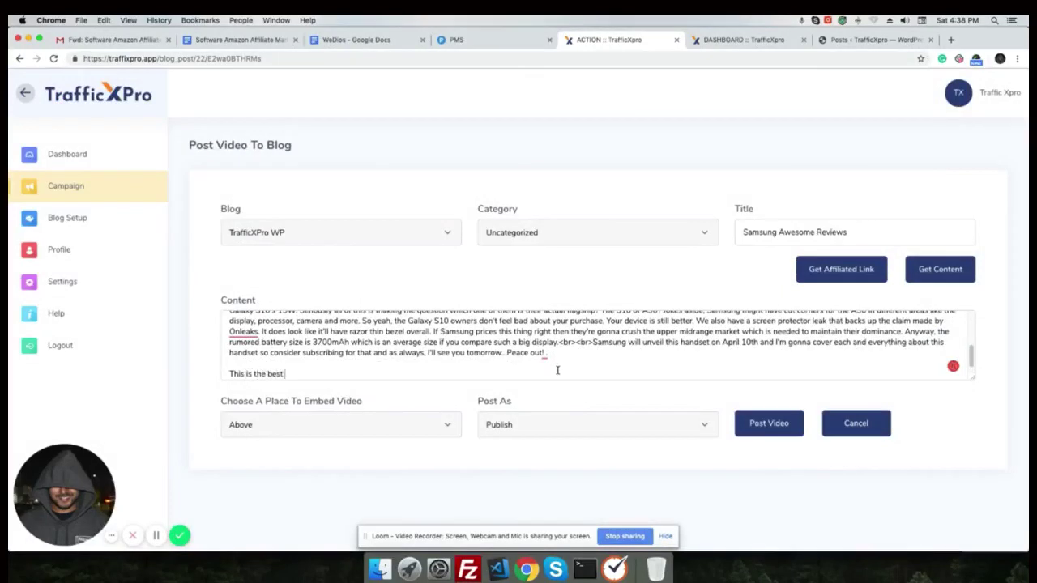
{"action": "type", "text": " phone!!!"}
Set the video to embed Below the text and keep the post on Publish.
{"action": "left_click", "coordinate": [362, 426]}
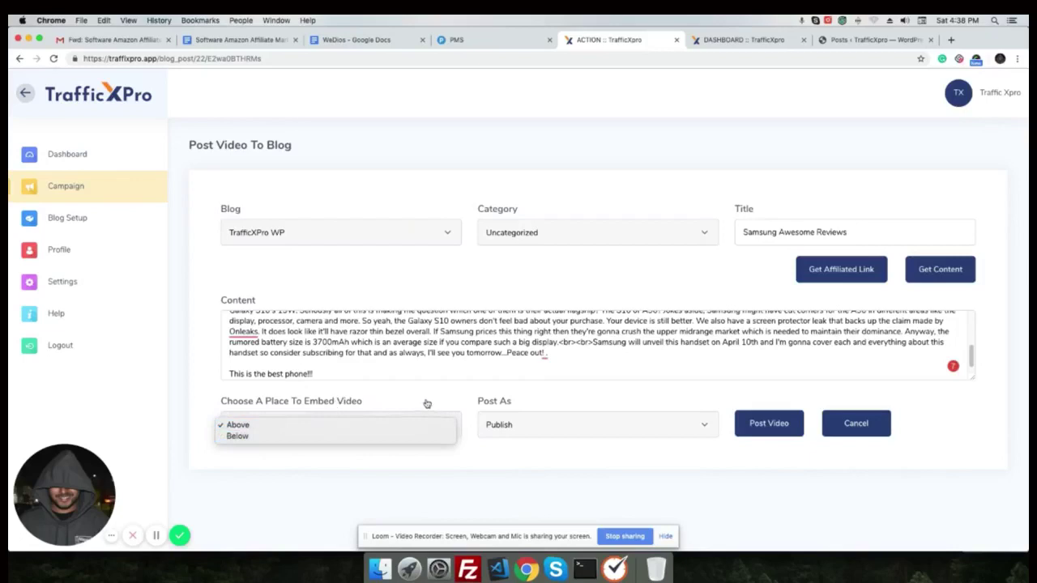
{"action": "left_click", "coordinate": [243, 436]}
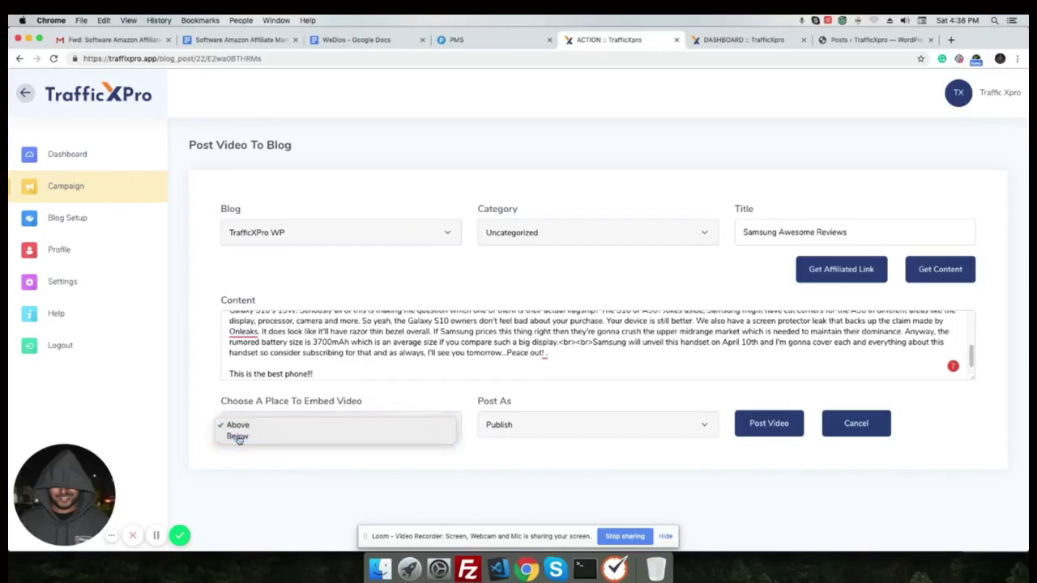
{"action": "left_click", "coordinate": [546, 430]}
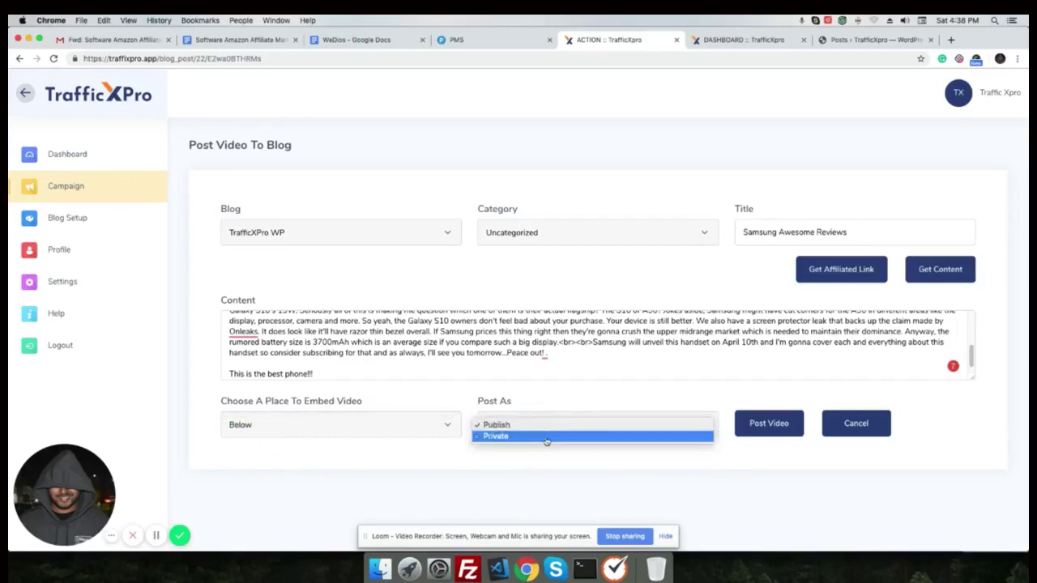
{"action": "left_click", "coordinate": [572, 389]}
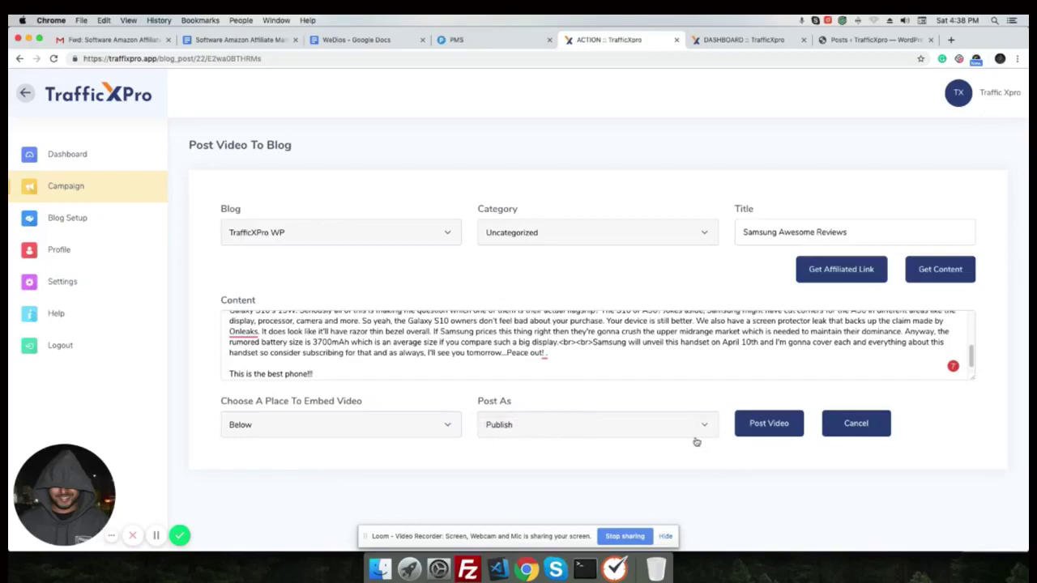
Bring up the affiliate product search with Amazon as the product source.
{"action": "left_click", "coordinate": [830, 276]}
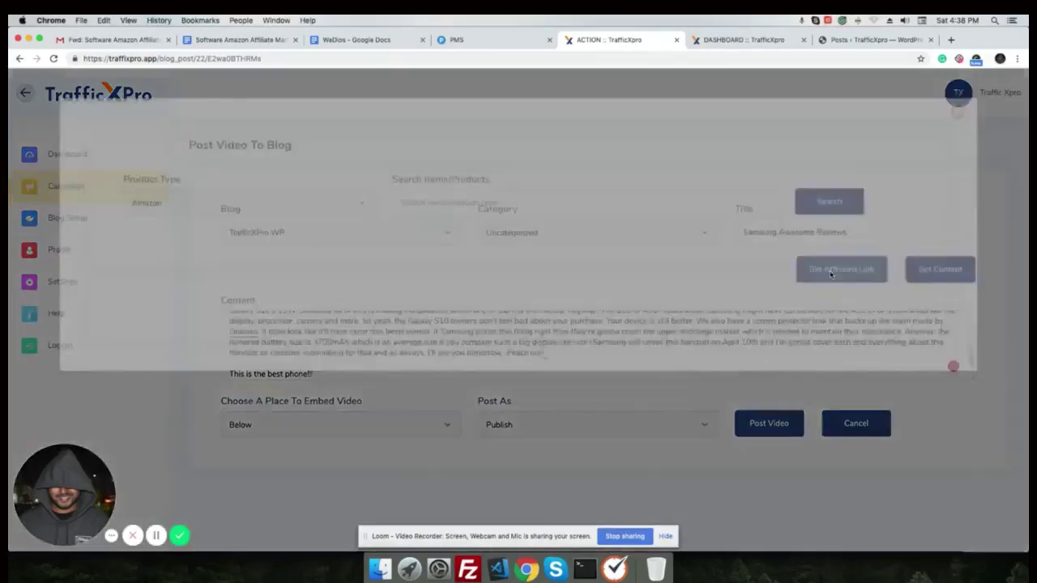
{"action": "left_click", "coordinate": [227, 284]}
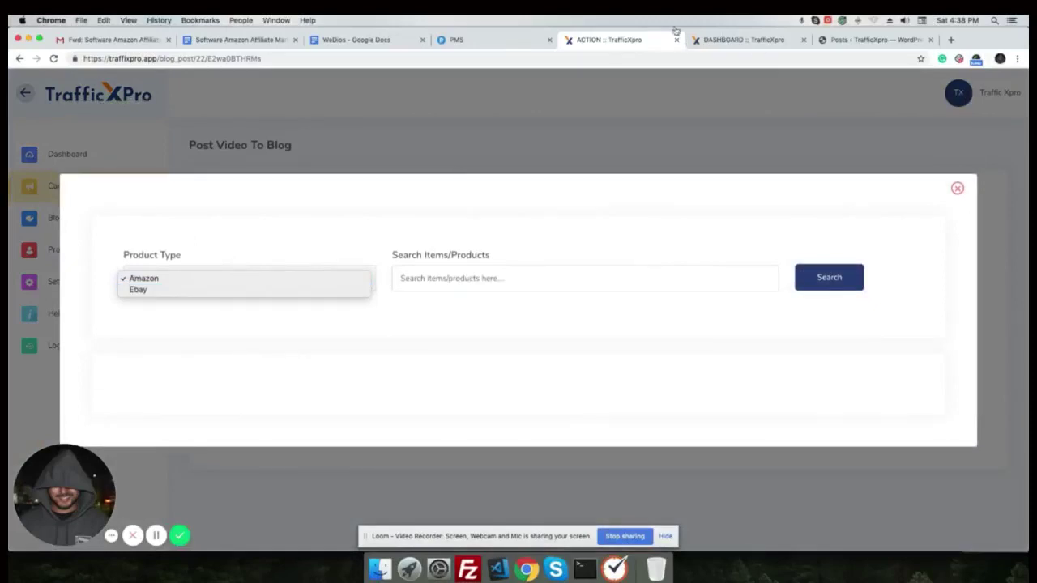
{"action": "left_click", "coordinate": [618, 40]}
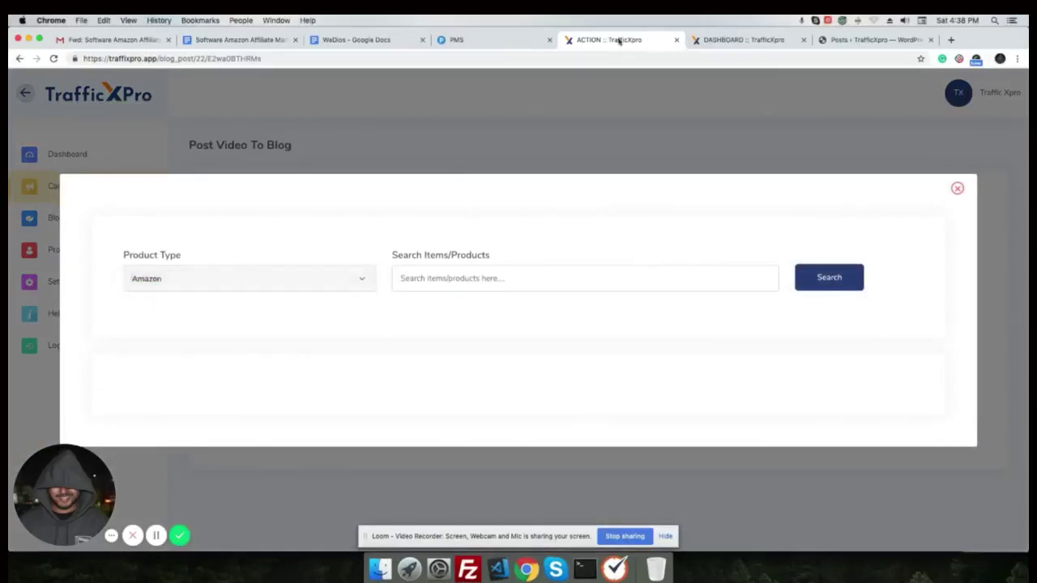
Check the Twitter, Webhose and Amazon affiliate settings, then return to the product search.
{"action": "left_click", "coordinate": [717, 39]}
{"action": "left_click", "coordinate": [50, 281]}
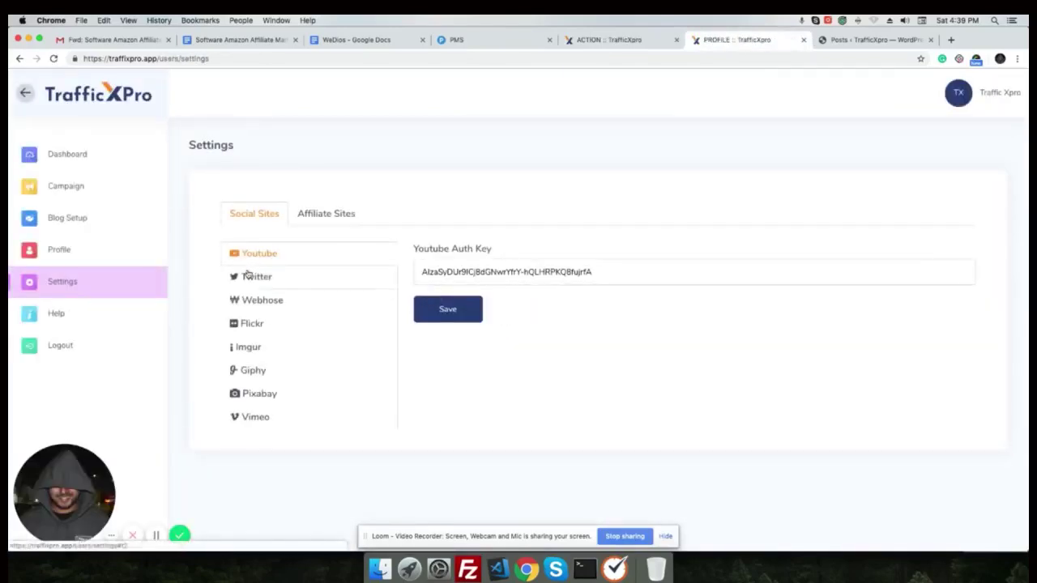
{"action": "left_click", "coordinate": [245, 276]}
{"action": "left_click", "coordinate": [245, 300]}
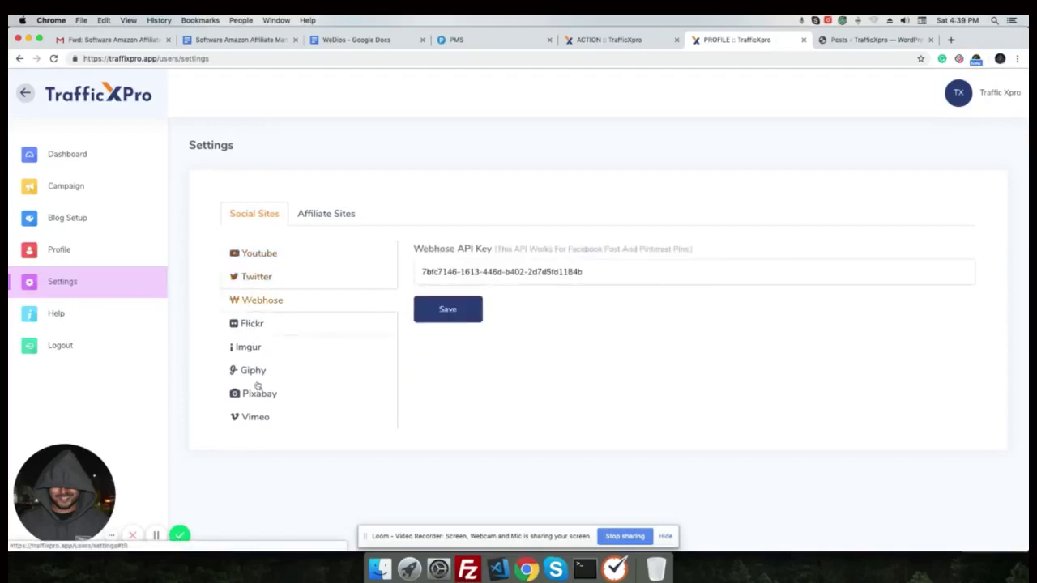
{"action": "left_click", "coordinate": [324, 213]}
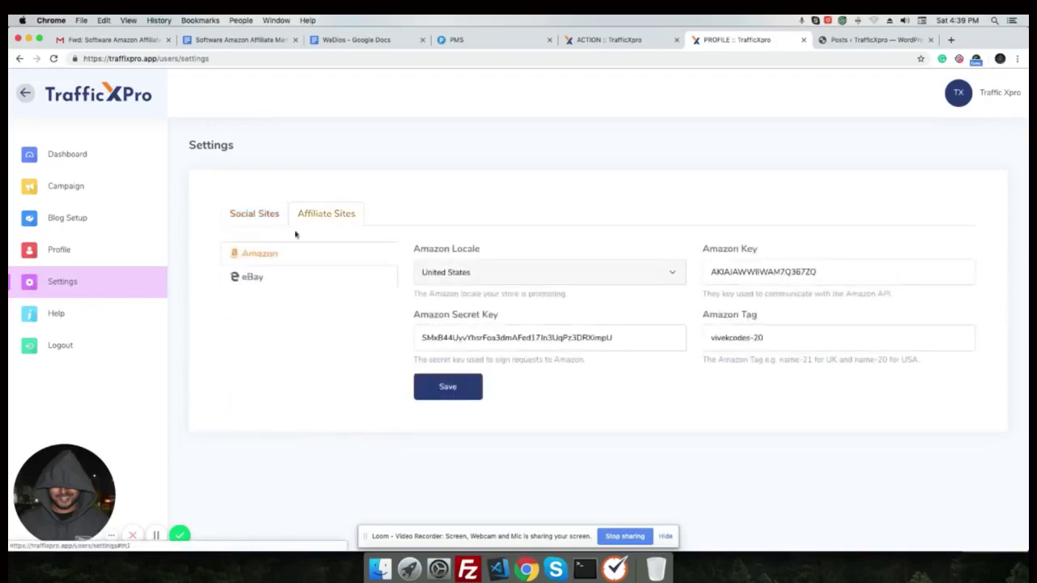
{"action": "key", "text": "ctrl+shift+Tab"}
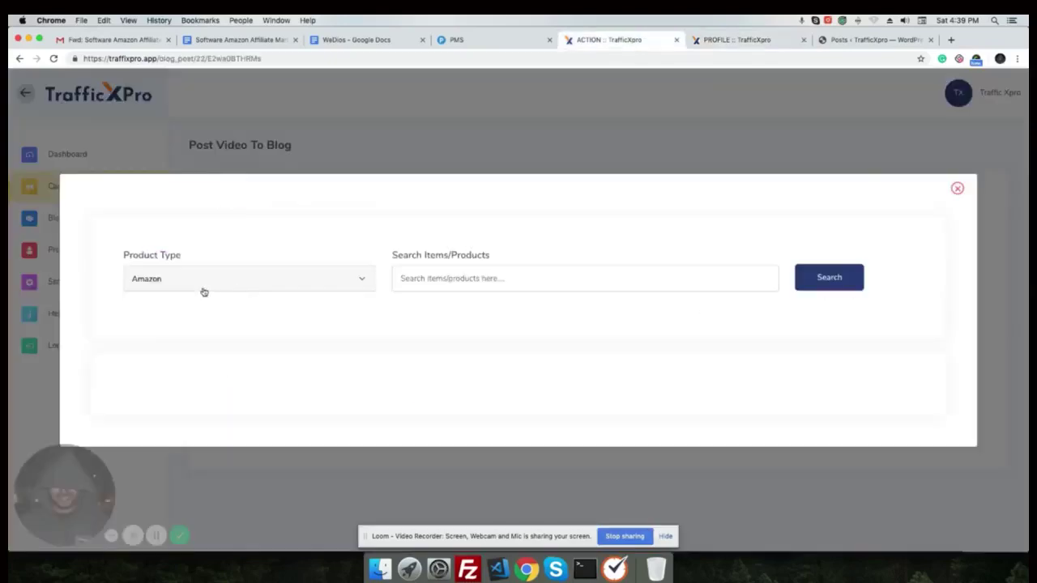
Search Amazon products for 'samsung a 50', fixing the misspelled search term.
{"action": "left_click", "coordinate": [425, 280]}
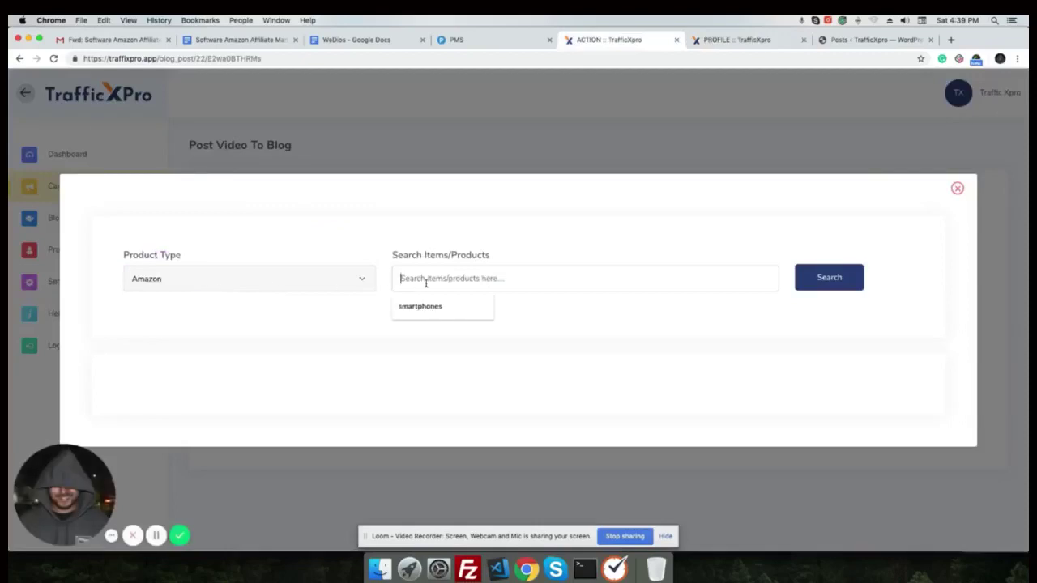
{"action": "type", "text": "smasung a 50"}
{"action": "left_click", "coordinate": [826, 286]}
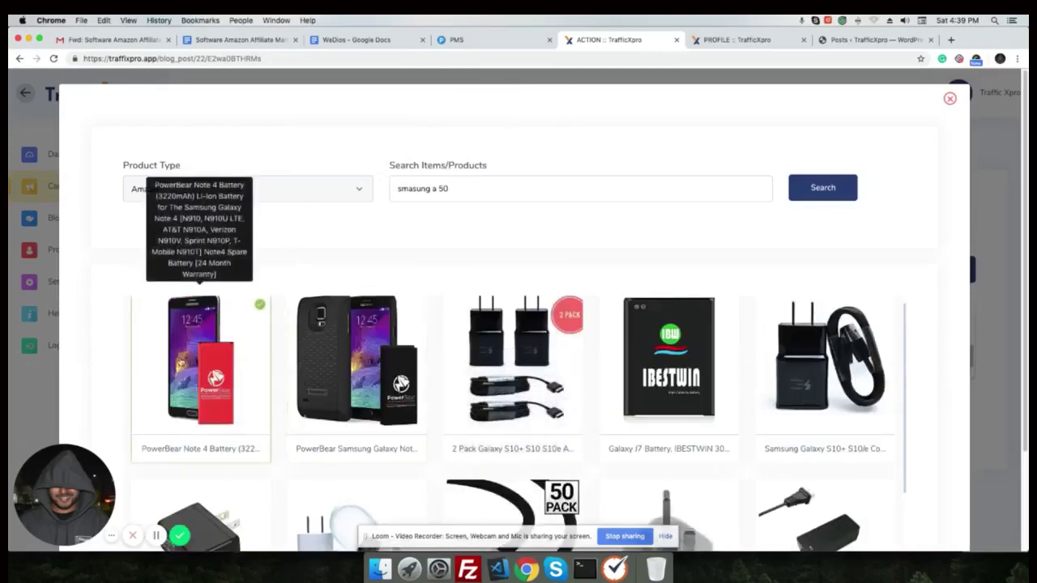
{"action": "left_click", "coordinate": [190, 365]}
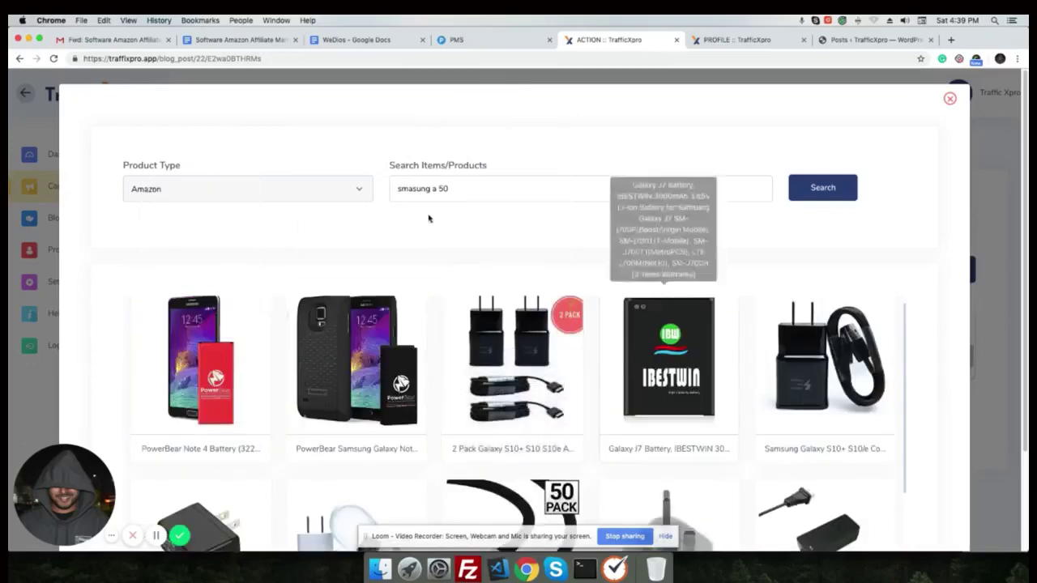
{"action": "left_click", "coordinate": [401, 188]}
{"action": "key", "text": "Delete"}
{"action": "key", "text": "Right"}
{"action": "type", "text": "m"}
{"action": "left_click", "coordinate": [824, 192]}
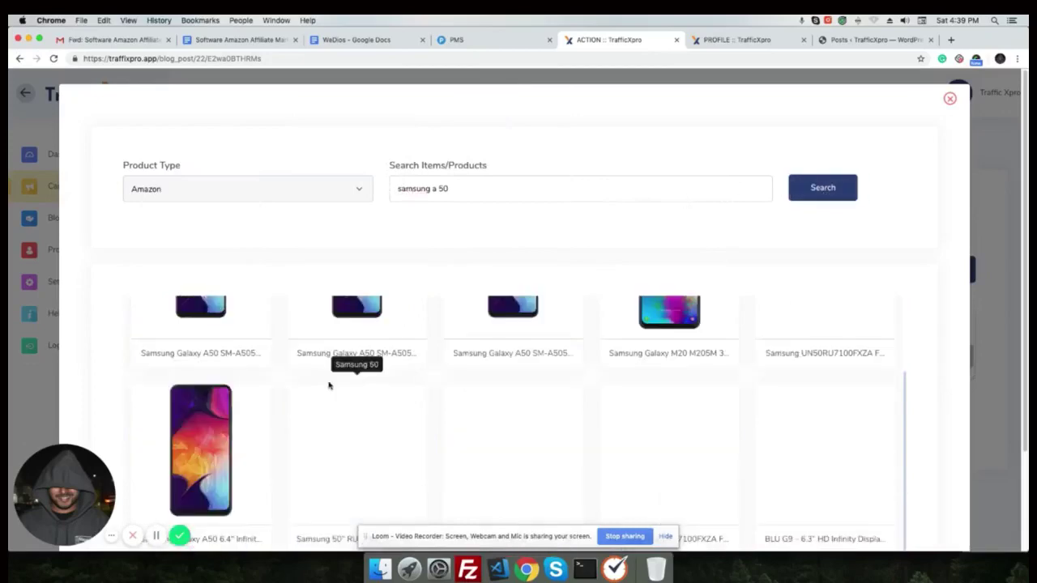
{"action": "left_click", "coordinate": [192, 381]}
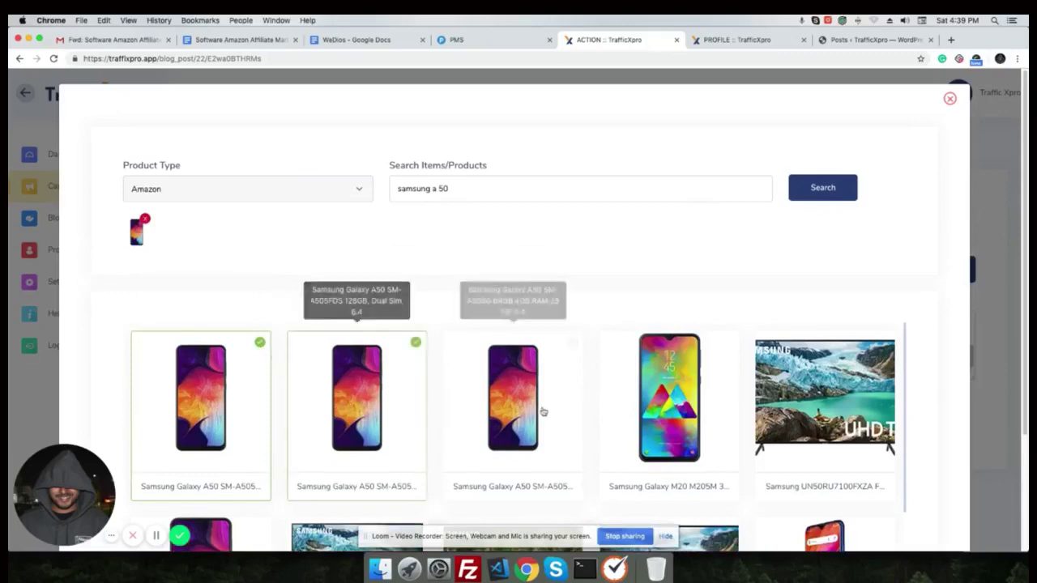
{"action": "left_click", "coordinate": [666, 396]}
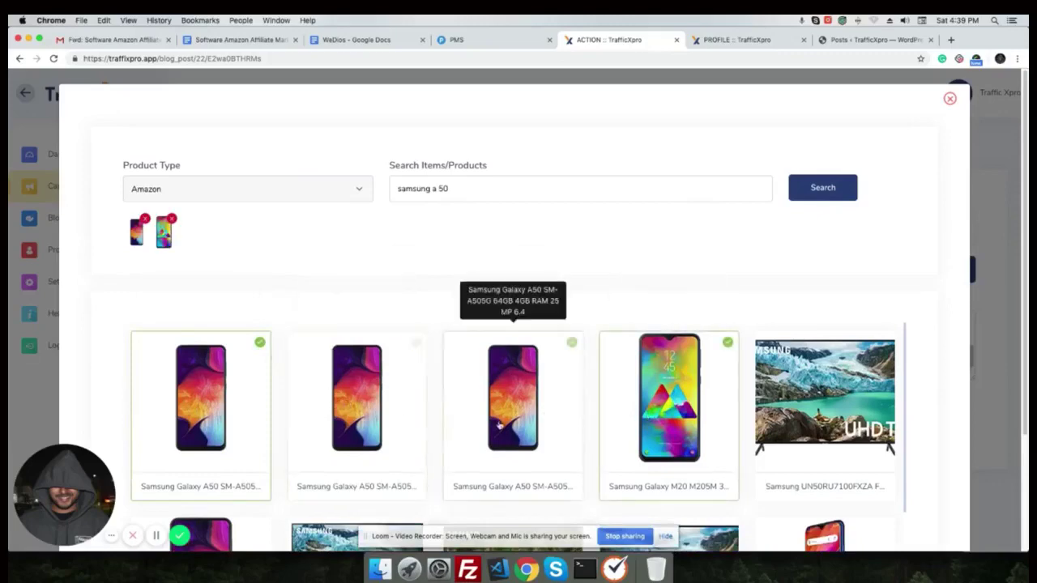
{"action": "scroll", "coordinate": [330, 382], "scroll_direction": "down", "scroll_amount": 5}
{"action": "left_click", "coordinate": [825, 332]}
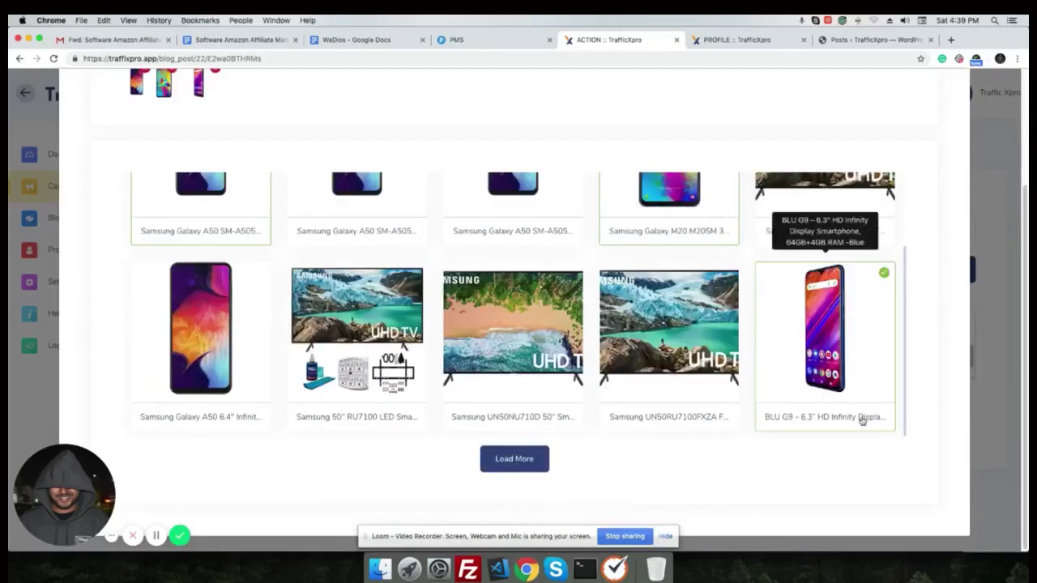
{"action": "scroll", "coordinate": [861, 419], "scroll_direction": "up", "scroll_amount": 5}
Switch the source to Ebay, add the Galaxy A50 listings including the 128GB one, and close the search.
{"action": "left_click", "coordinate": [226, 191]}
{"action": "left_click", "coordinate": [226, 202]}
{"action": "left_click", "coordinate": [802, 199]}
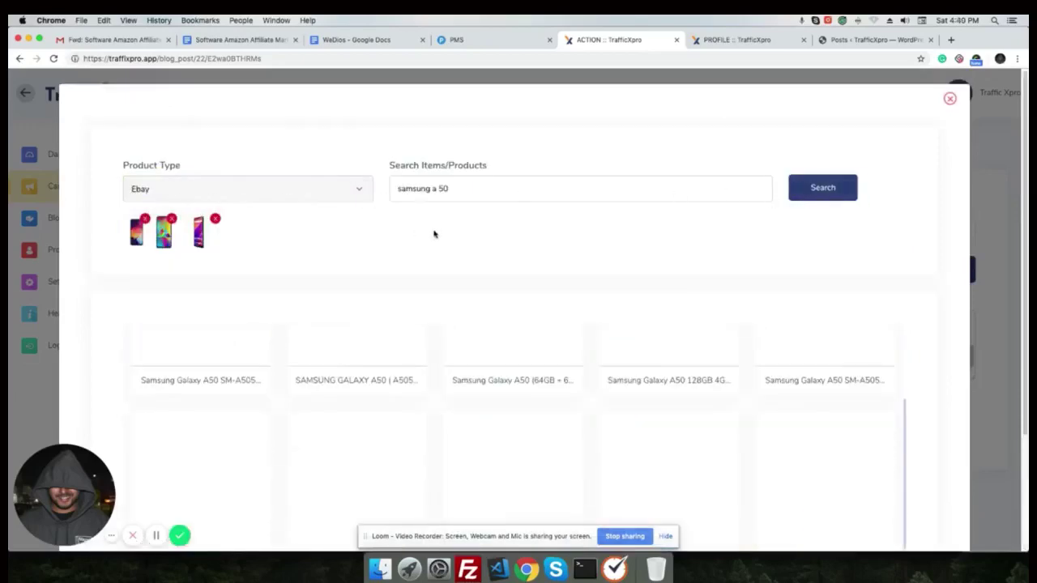
{"action": "left_click", "coordinate": [532, 403]}
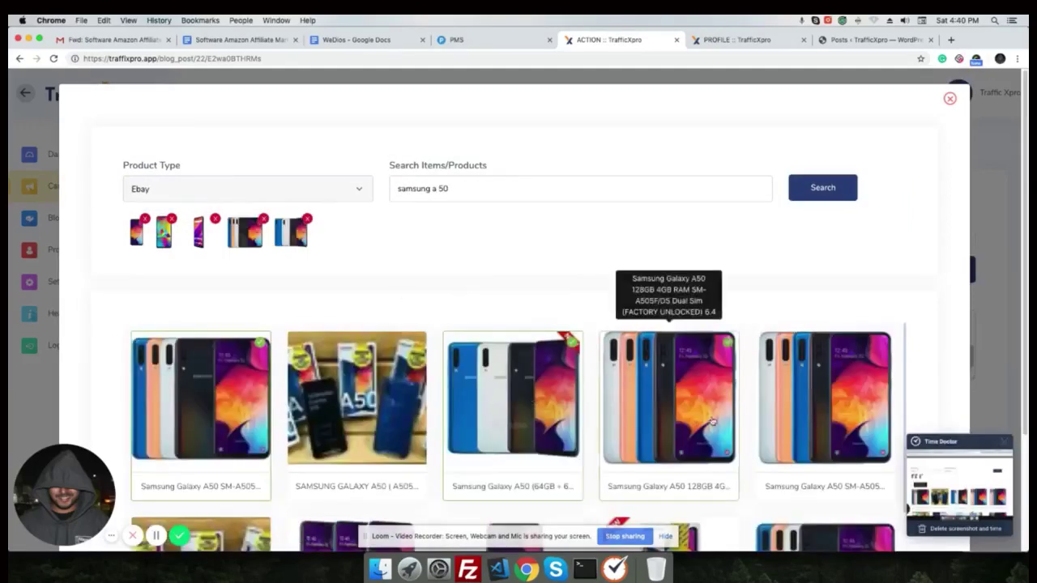
{"action": "left_click", "coordinate": [669, 401]}
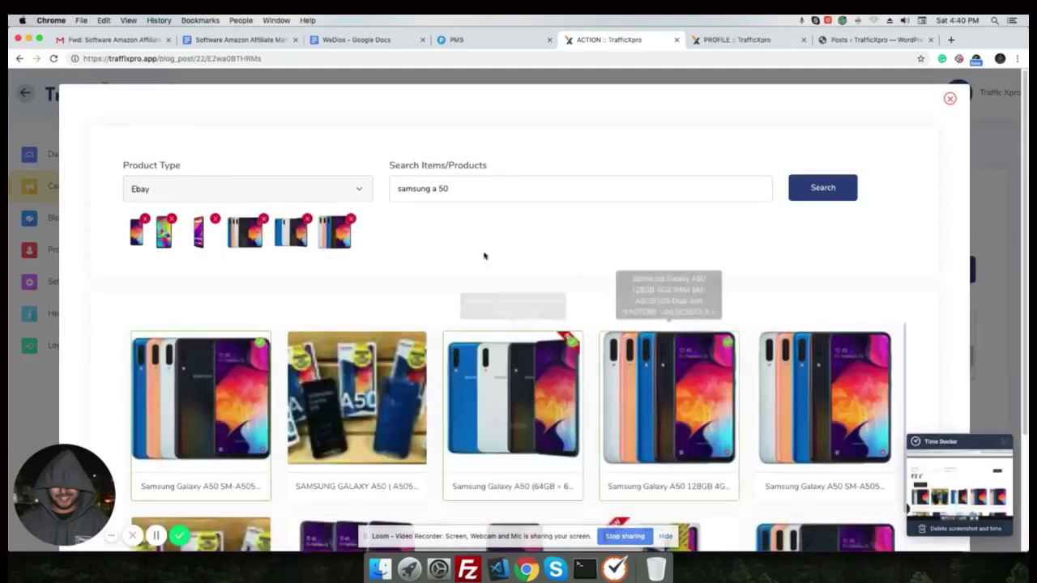
{"action": "left_click", "coordinate": [949, 98]}
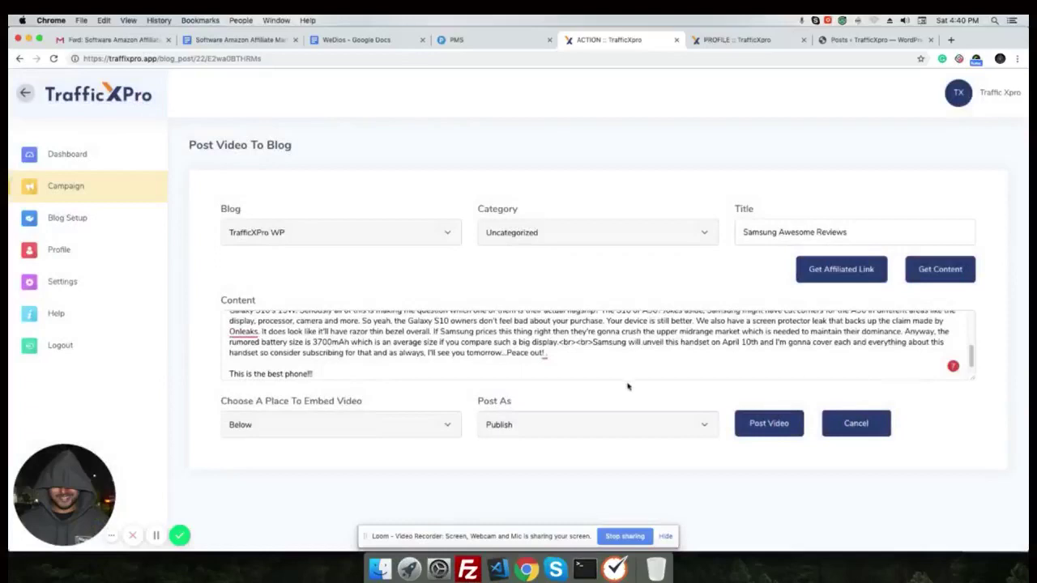
Publish the video post to TrafficXPro WP and check the WordPress Posts list.
{"action": "left_click", "coordinate": [782, 431]}
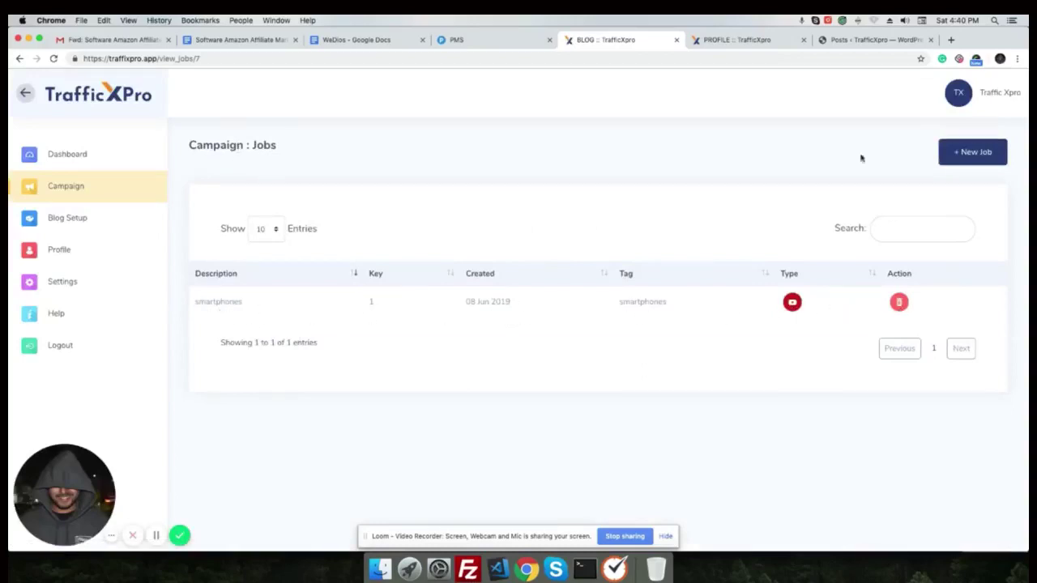
{"action": "left_click", "coordinate": [858, 39]}
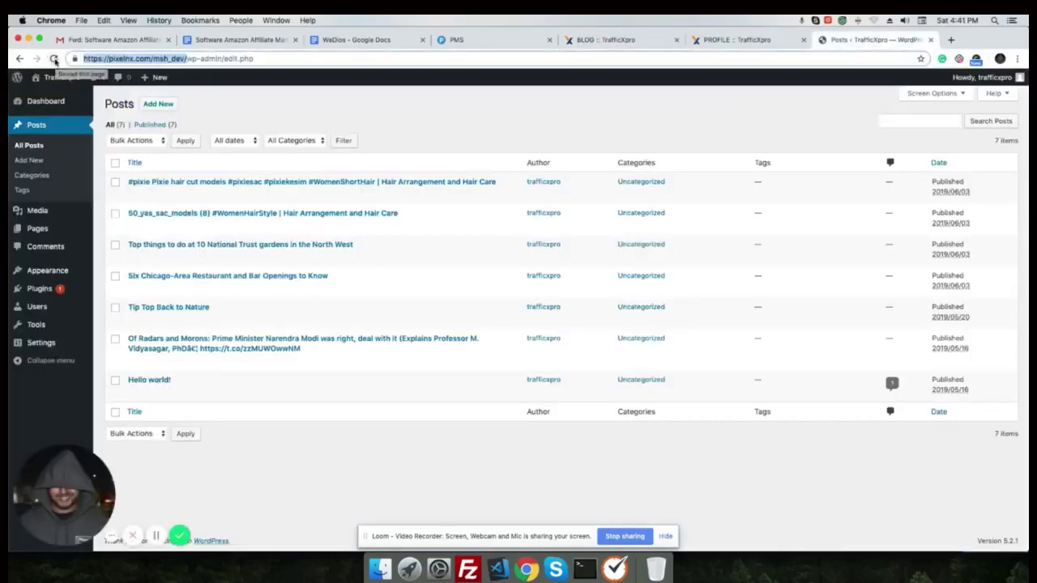
Confirm 'Samsung Awesome Reviews' tops the WordPress posts list and view it on the live site.
{"action": "left_click", "coordinate": [733, 40]}
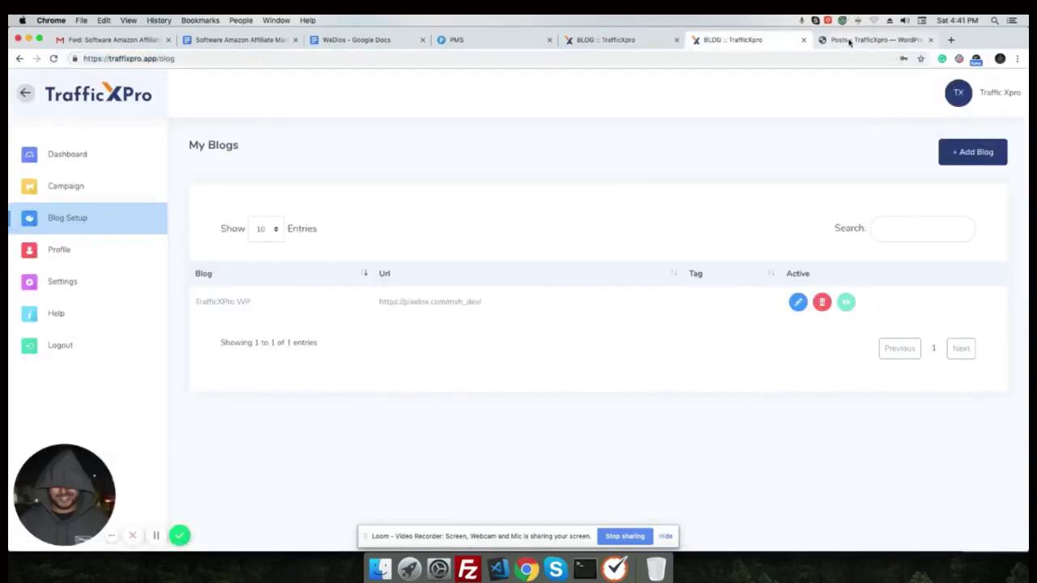
{"action": "left_click", "coordinate": [850, 42]}
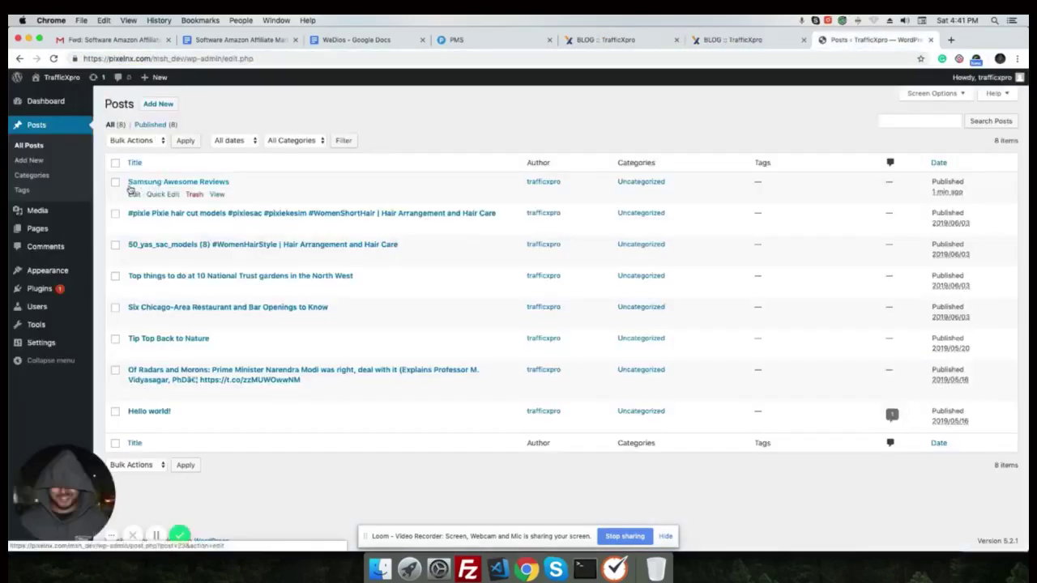
{"action": "left_click", "coordinate": [217, 194], "text": "super"}
{"action": "left_click", "coordinate": [905, 40]}
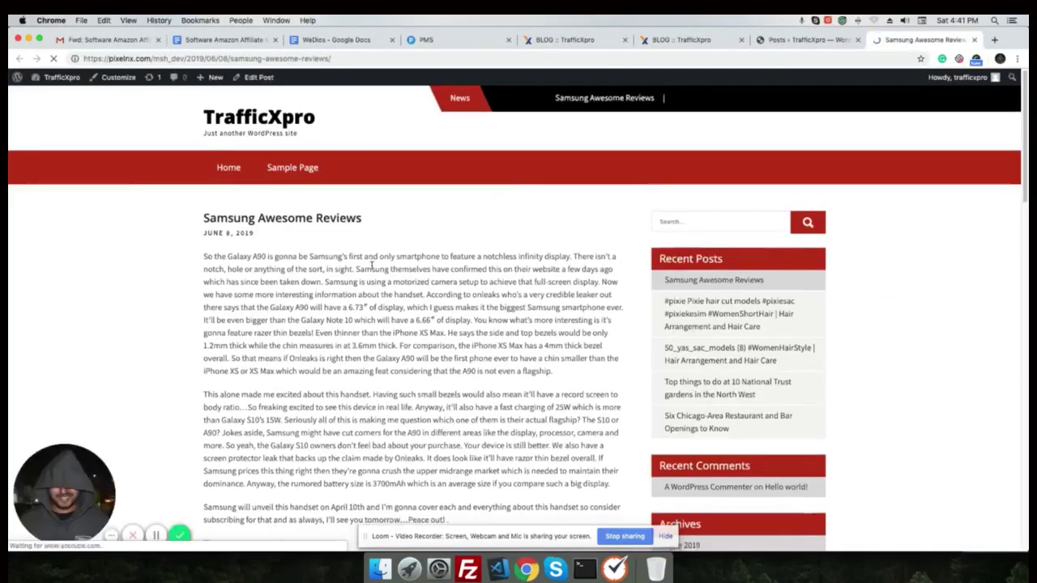
Review the post's transcript, video and product grid, then follow the Samsung Galaxy A50 listing link.
{"action": "scroll", "coordinate": [215, 259], "scroll_direction": "down", "scroll_amount": 3}
{"action": "left_click_drag", "start_coordinate": [204, 448], "coordinate": [308, 460]}
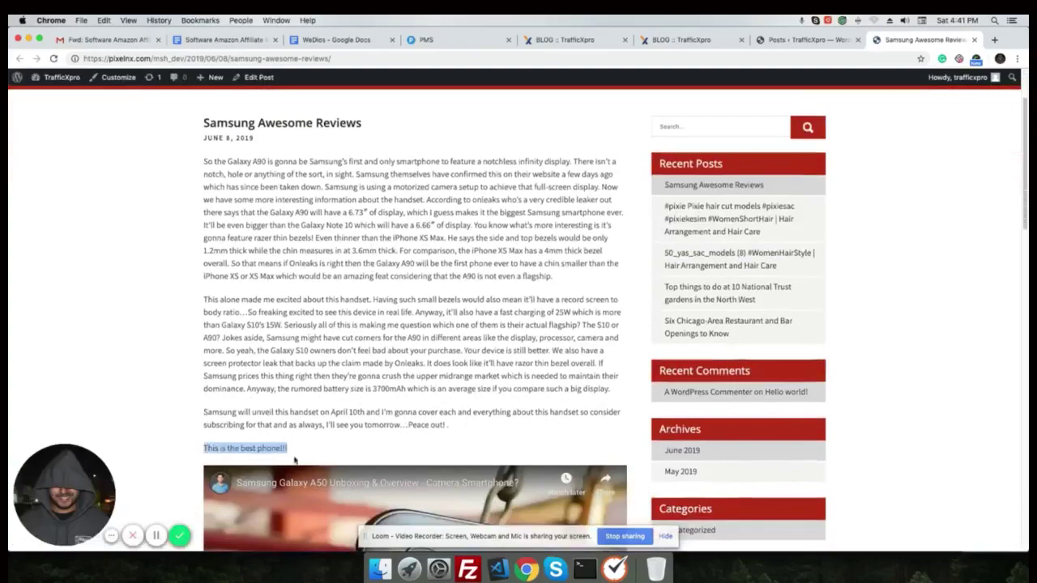
{"action": "scroll", "coordinate": [369, 340], "scroll_direction": "down", "scroll_amount": 5}
{"action": "scroll", "coordinate": [493, 296], "scroll_direction": "down", "scroll_amount": 5}
{"action": "scroll", "coordinate": [459, 271], "scroll_direction": "down", "scroll_amount": 3}
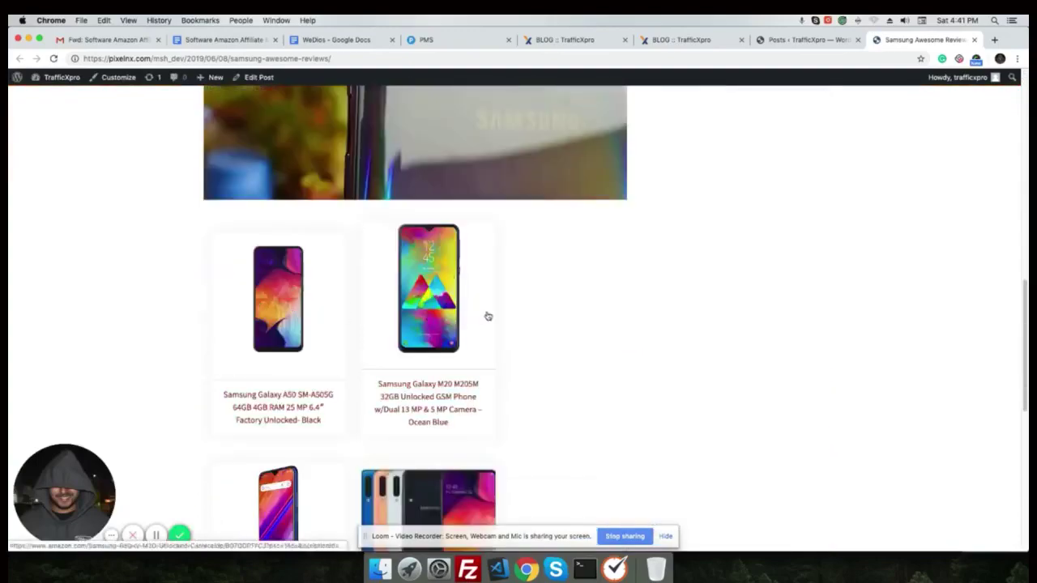
{"action": "scroll", "coordinate": [486, 317], "scroll_direction": "down", "scroll_amount": 5}
{"action": "scroll", "coordinate": [293, 397], "scroll_direction": "down", "scroll_amount": 3}
{"action": "scroll", "coordinate": [429, 370], "scroll_direction": "down", "scroll_amount": 3}
{"action": "scroll", "coordinate": [347, 295], "scroll_direction": "up", "scroll_amount": 6}
{"action": "scroll", "coordinate": [347, 294], "scroll_direction": "up", "scroll_amount": 3}
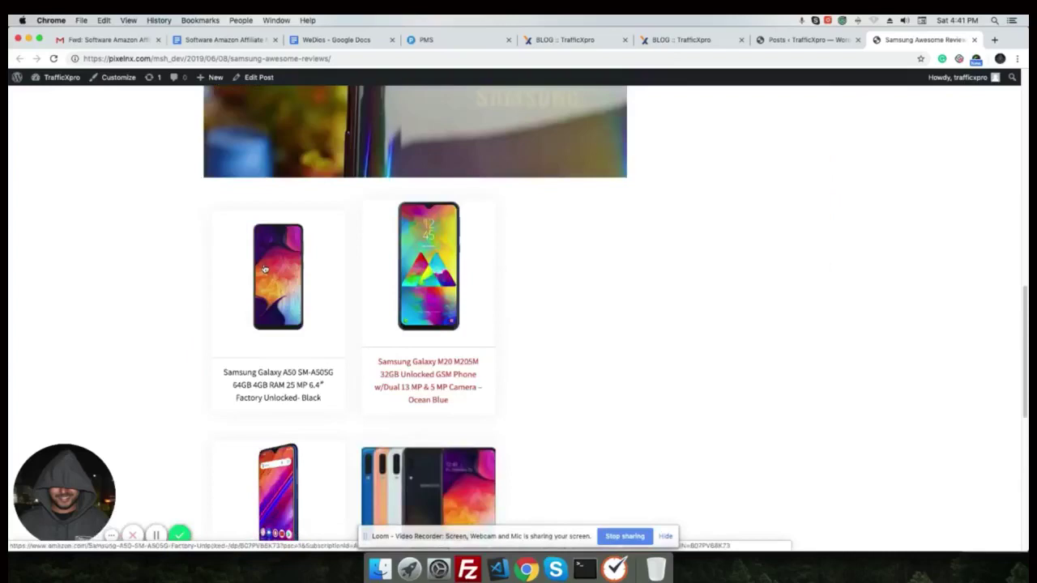
{"action": "left_click", "coordinate": [279, 260]}
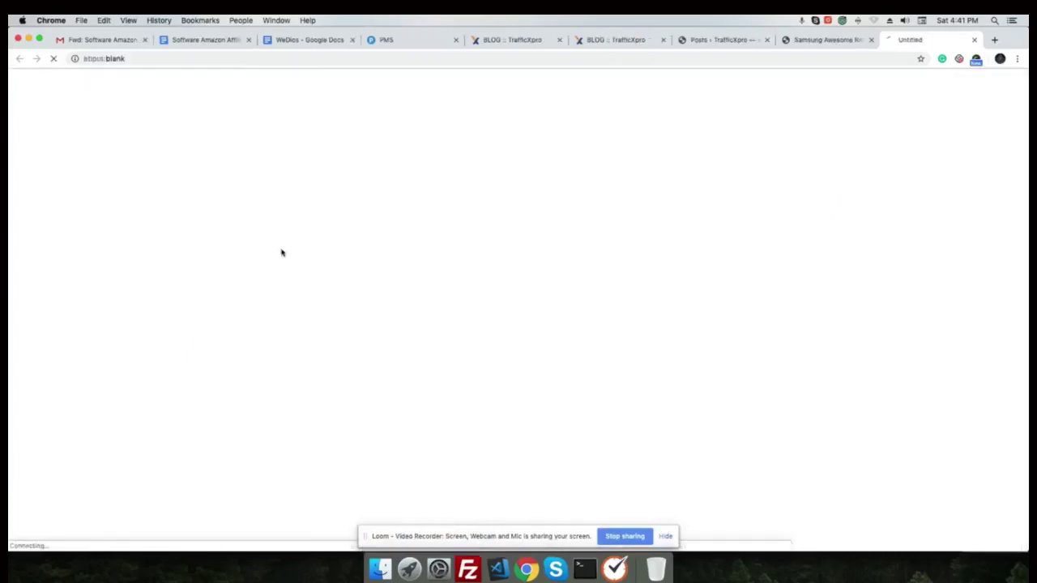